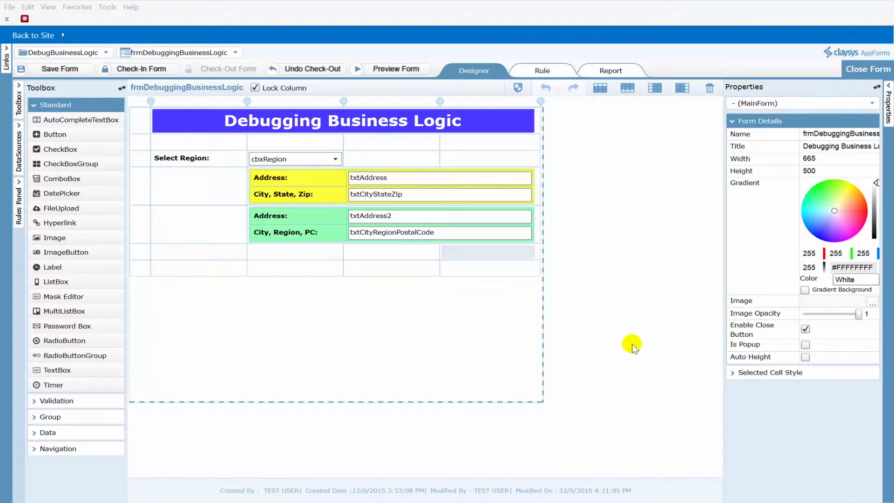
# Select the cbxRegion combo box and open its Items data source settings
pyautogui.click(337, 158)
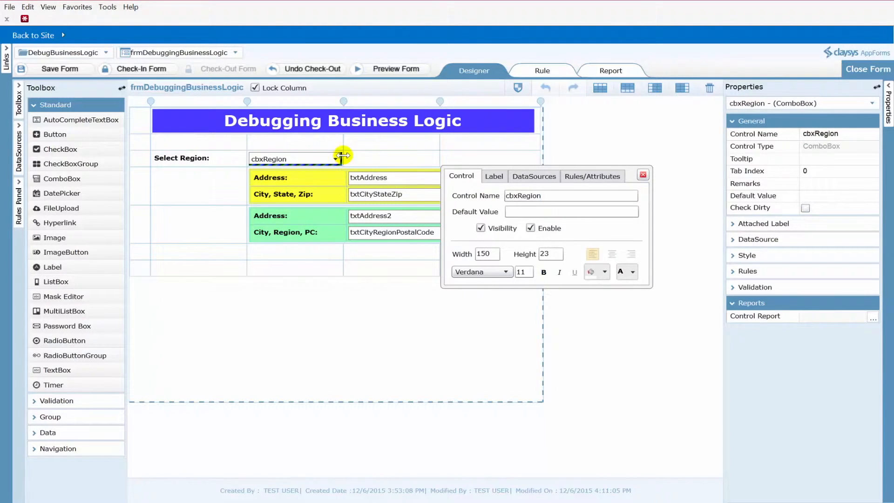
pyautogui.click(643, 175)
pyautogui.click(766, 239)
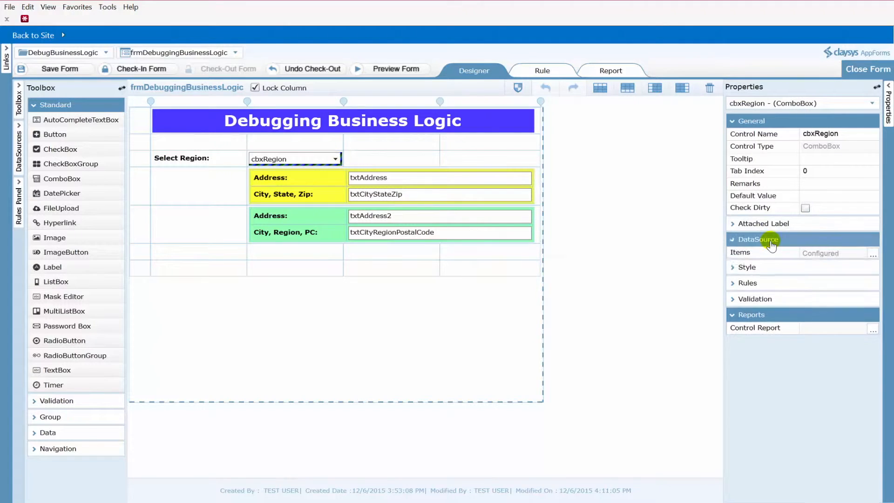
pyautogui.click(873, 255)
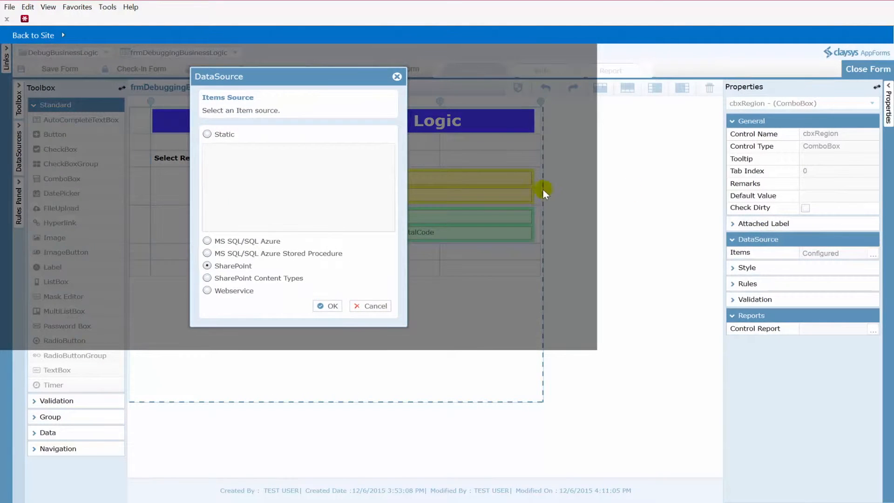
# Step through the SharePoint data source wizard to review the Regions list, criteria and the Title and RegionValue member mapping
pyautogui.click(327, 307)
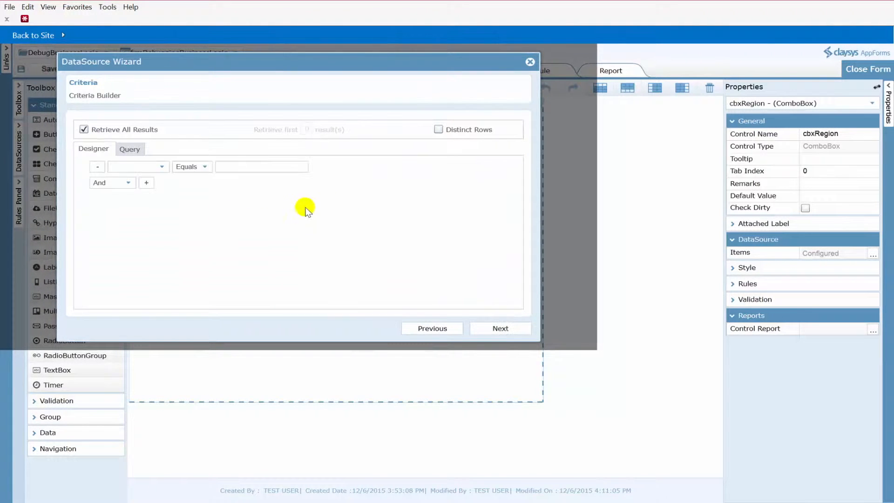
pyautogui.click(499, 327)
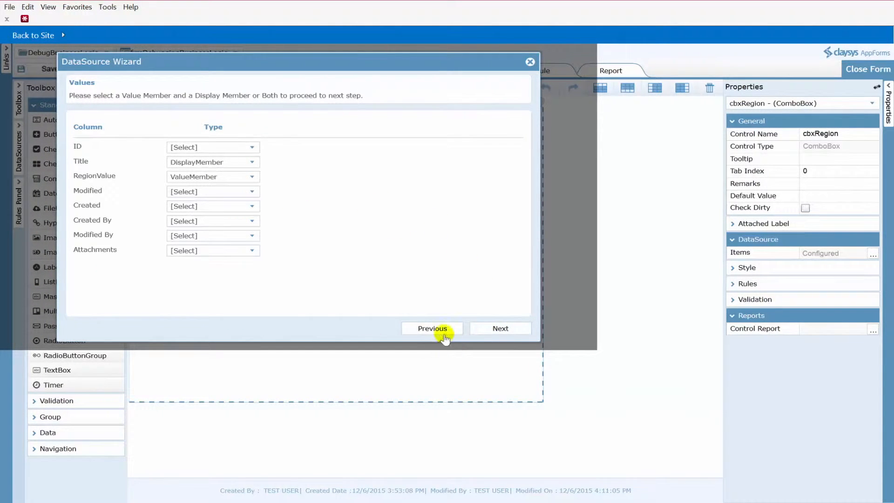
pyautogui.click(442, 330)
pyautogui.click(442, 329)
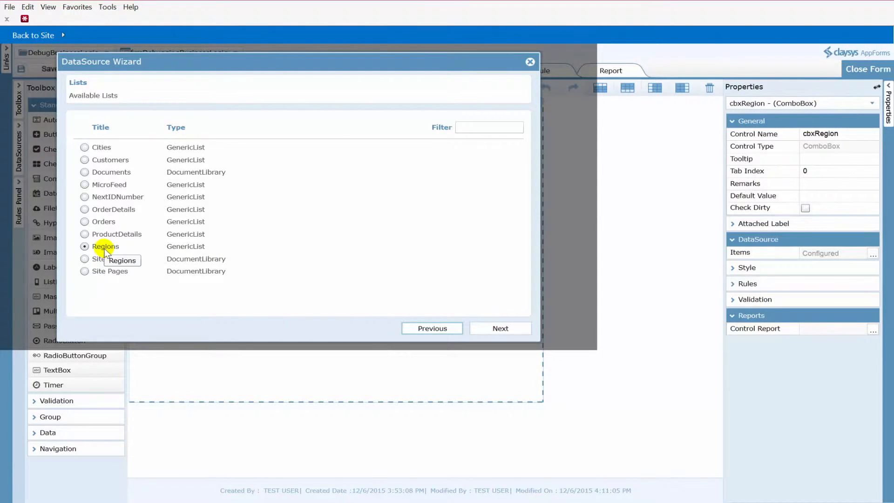
pyautogui.click(499, 329)
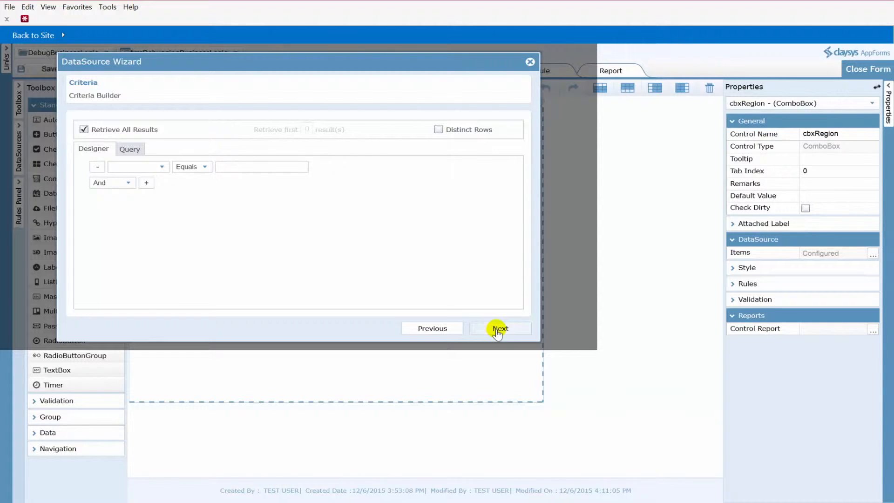
pyautogui.click(498, 329)
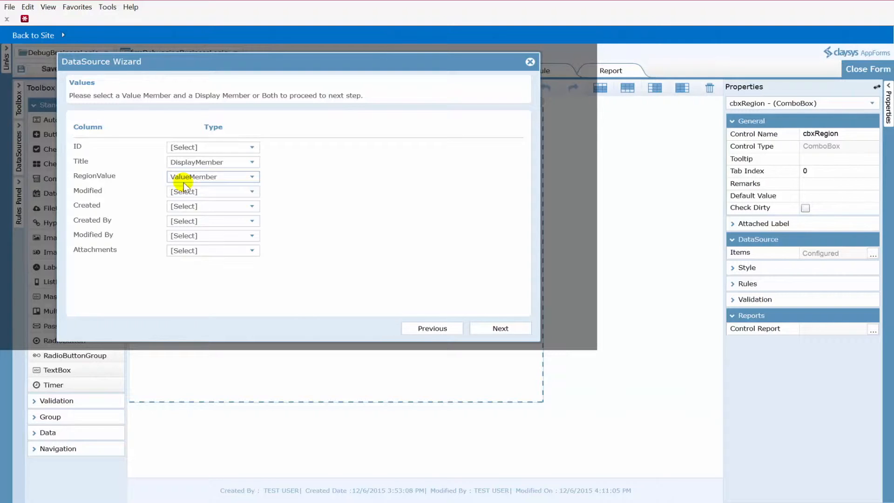
pyautogui.click(496, 330)
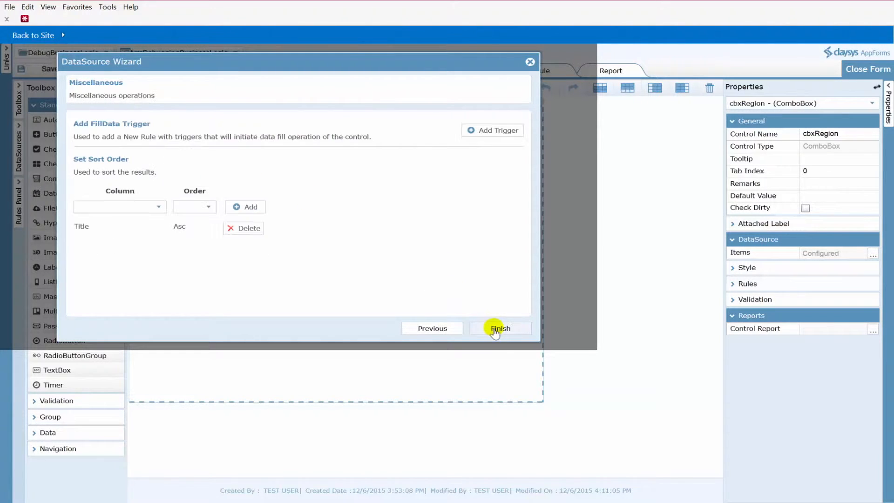
# Review the combo box's FillData trigger rules and the Title sort order, then finish the wizard
pyautogui.click(498, 140)
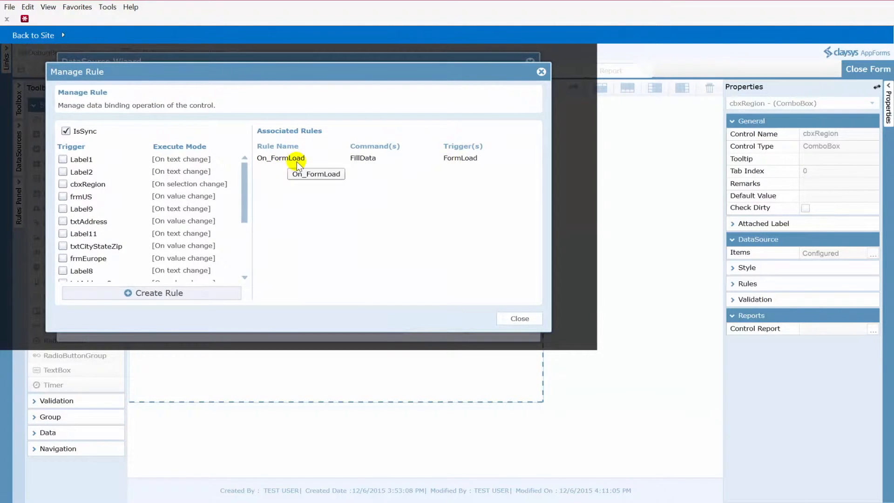
pyautogui.click(518, 320)
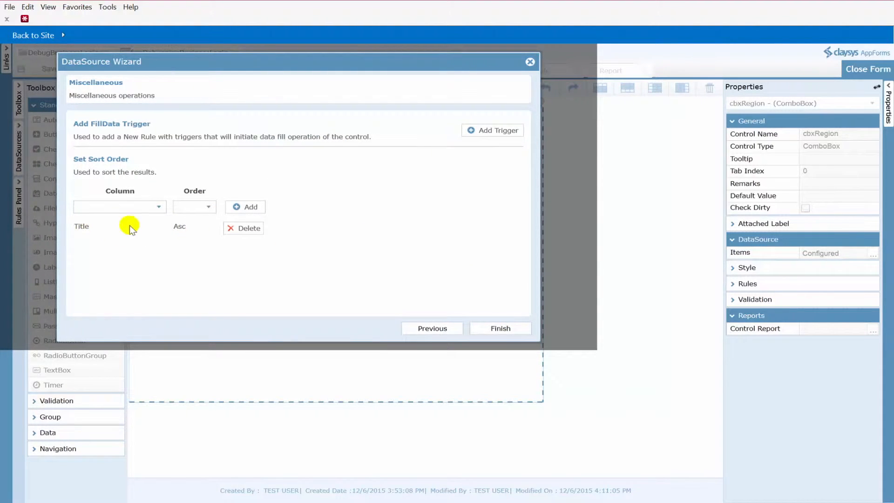
pyautogui.click(501, 329)
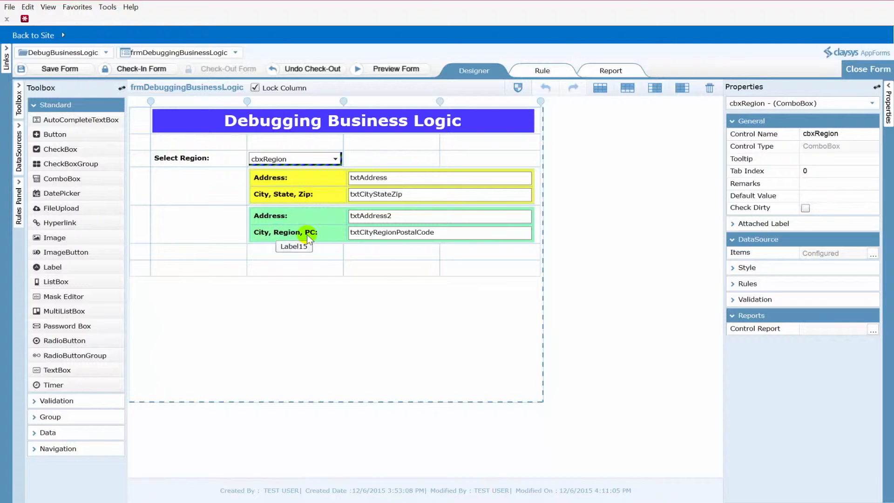
# Examine the ruleShowAddressInfo rule's conditions comparing cbxRegion's value with "US" and "EU"
pyautogui.click(548, 71)
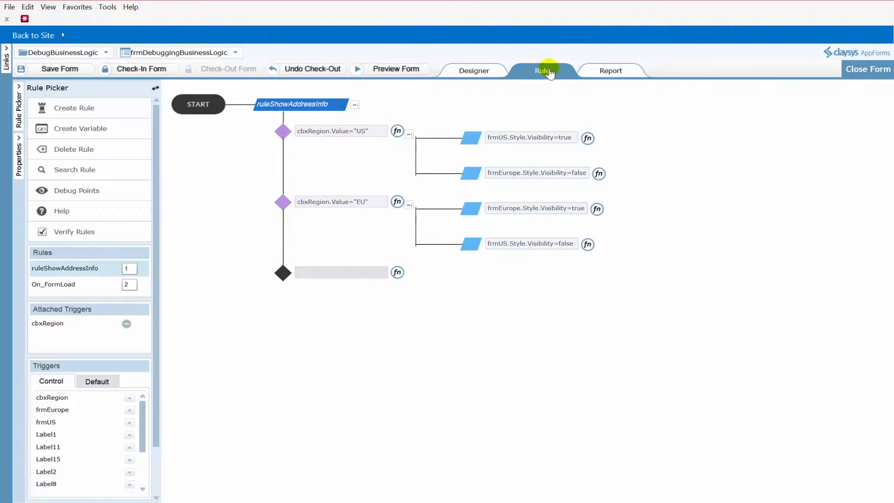
pyautogui.moveTo(371, 134); pyautogui.dragTo(305, 135)
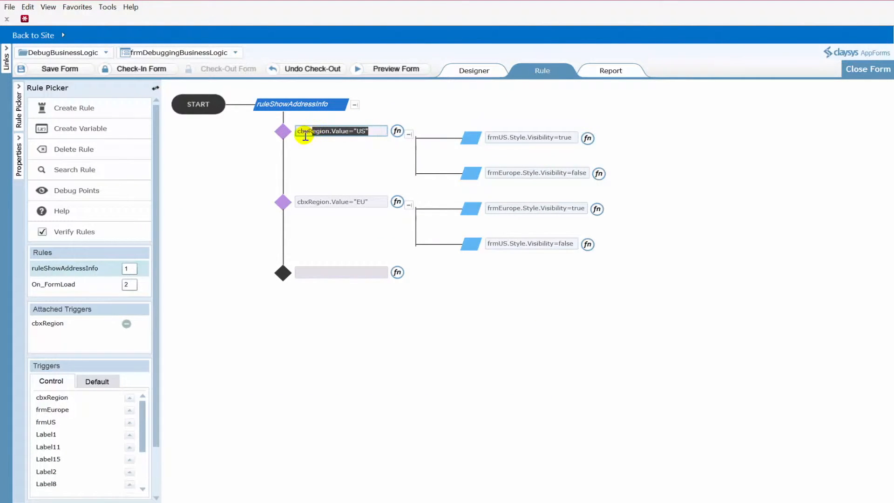
pyautogui.moveTo(376, 202); pyautogui.dragTo(299, 201)
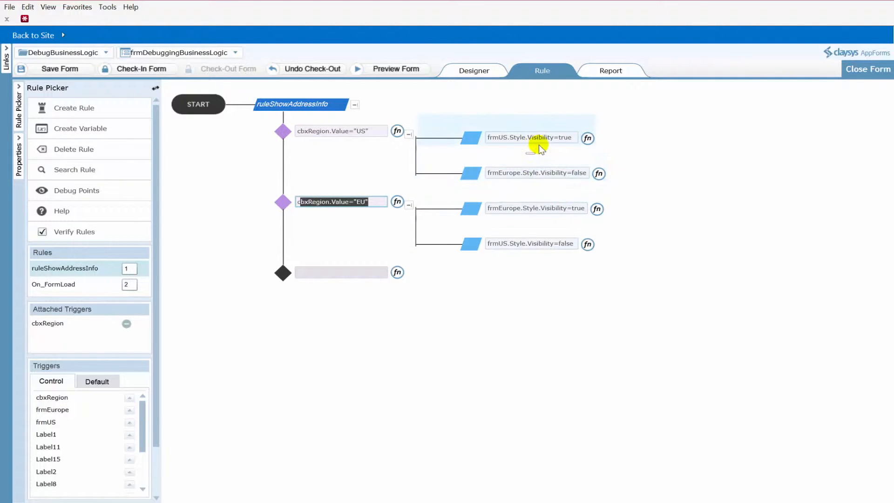
pyautogui.click(477, 73)
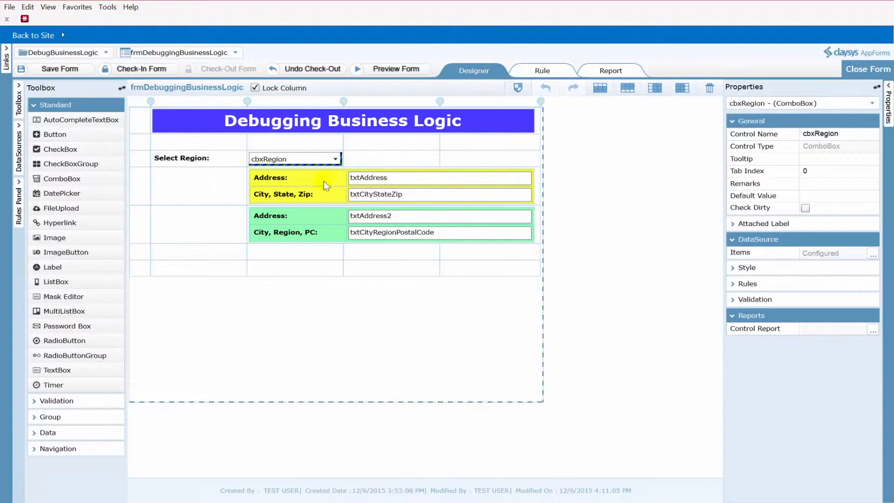
# Inspect the control names of the yellow and green address sub-forms
pyautogui.click(534, 203)
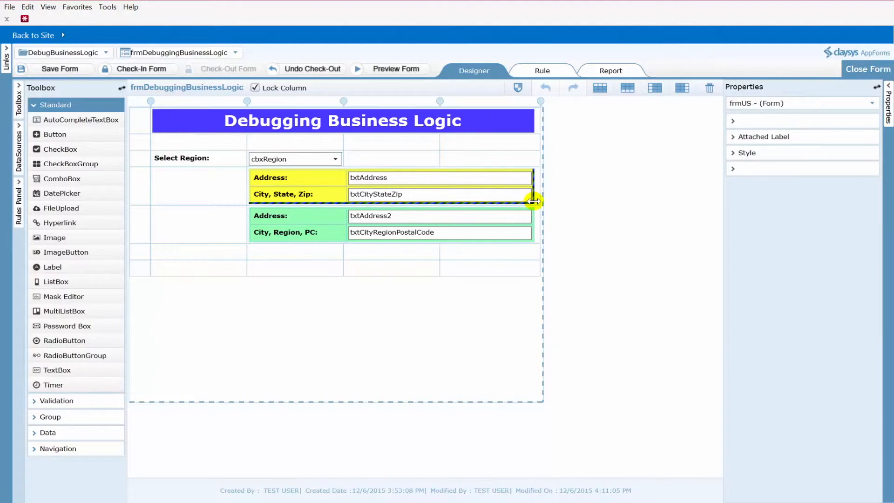
pyautogui.click(827, 135)
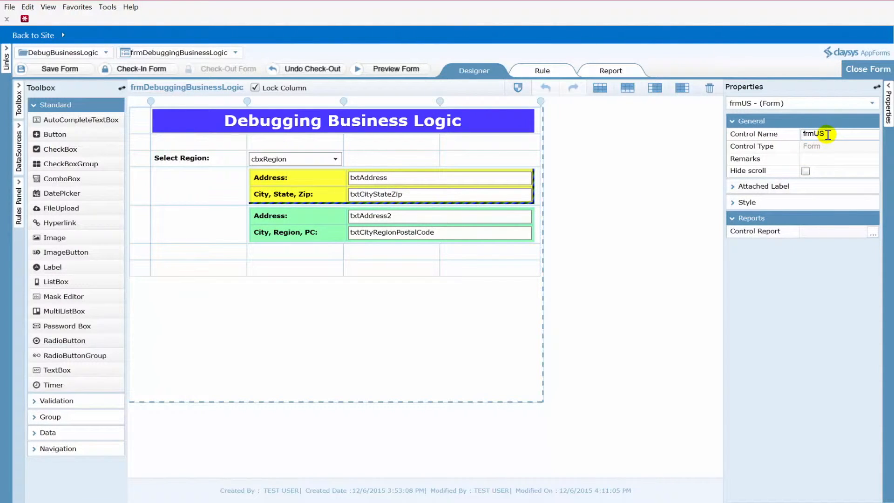
pyautogui.click(532, 237)
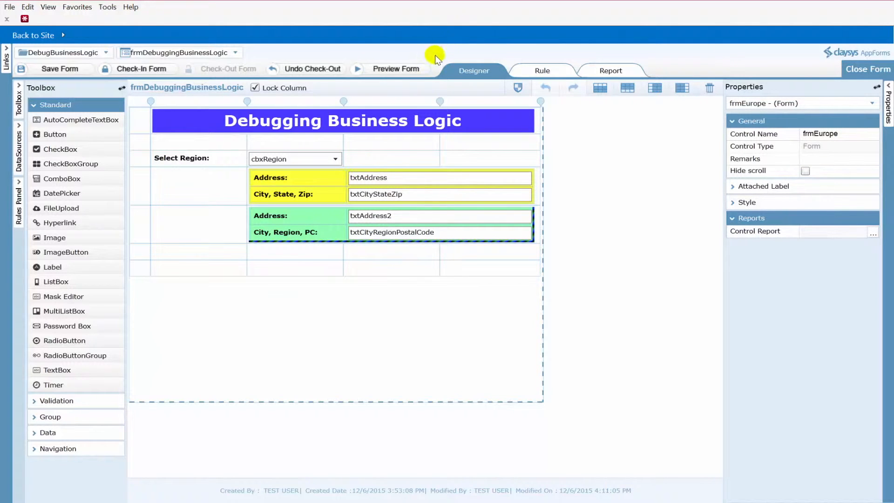
# Preview the form, choose US and then Europe in the region drop-down, and close the preview
pyautogui.click(396, 69)
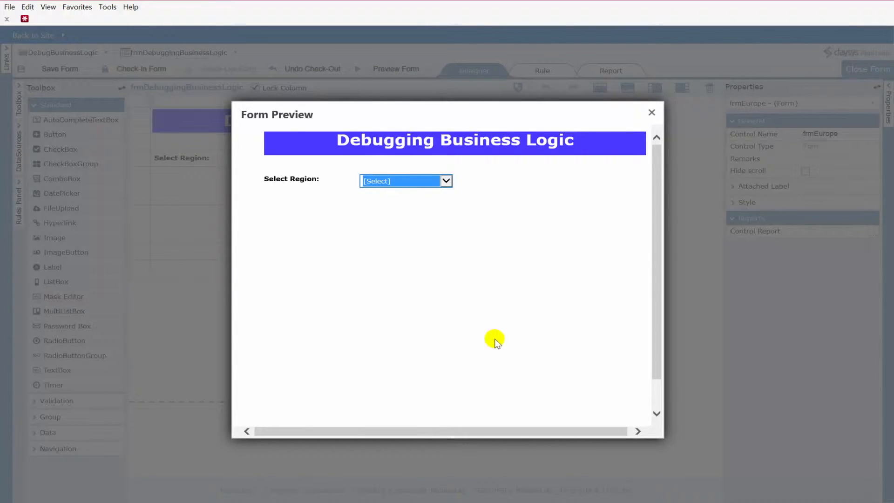
pyautogui.click(447, 182)
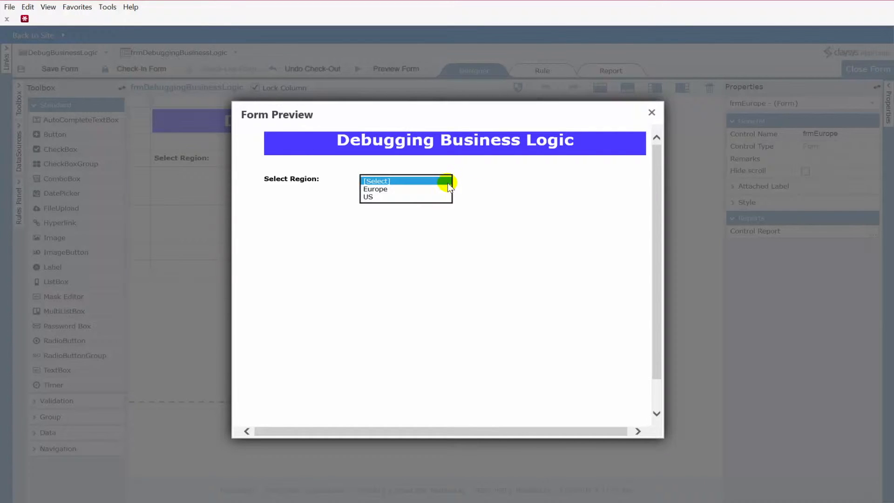
pyautogui.click(403, 195)
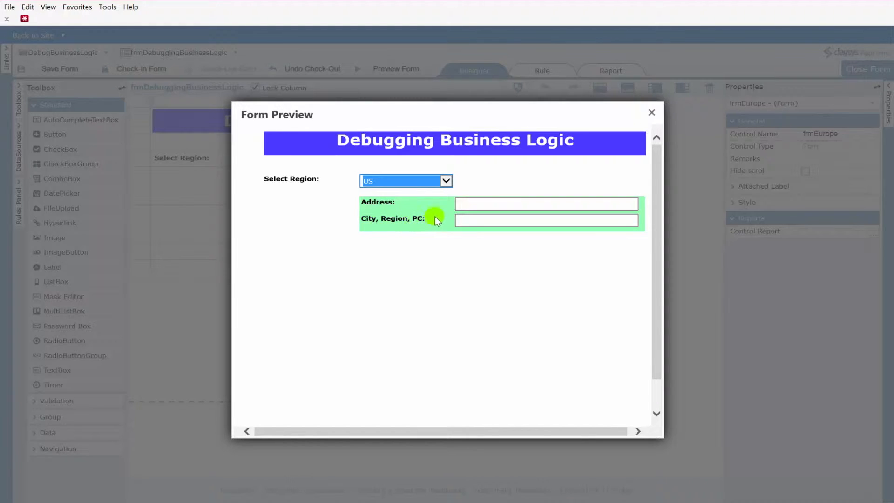
pyautogui.click(445, 181)
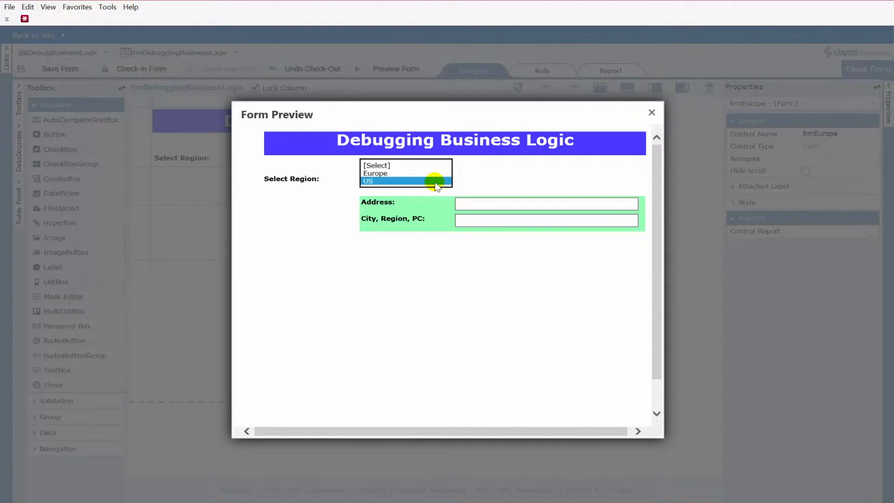
pyautogui.click(396, 173)
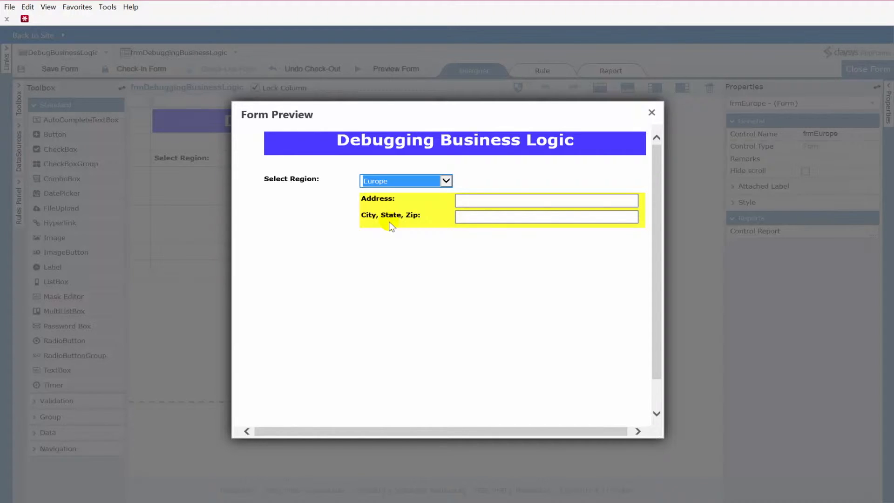
pyautogui.click(651, 112)
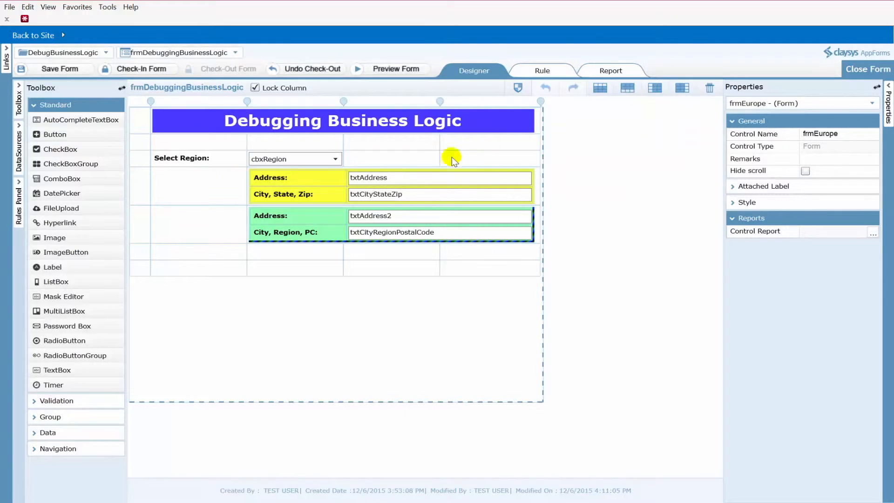
# Compare the rule's region conditions with the sub-form names used in its visibility actions
pyautogui.click(540, 73)
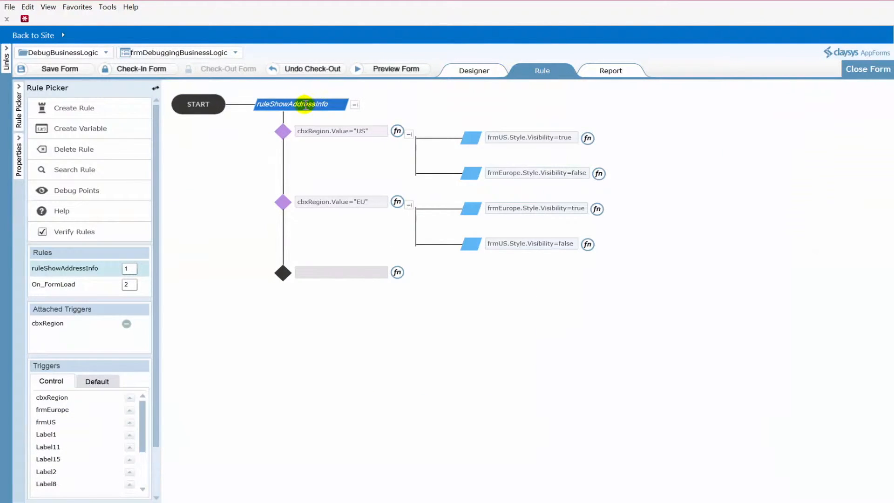
pyautogui.moveTo(333, 103); pyautogui.dragTo(253, 105)
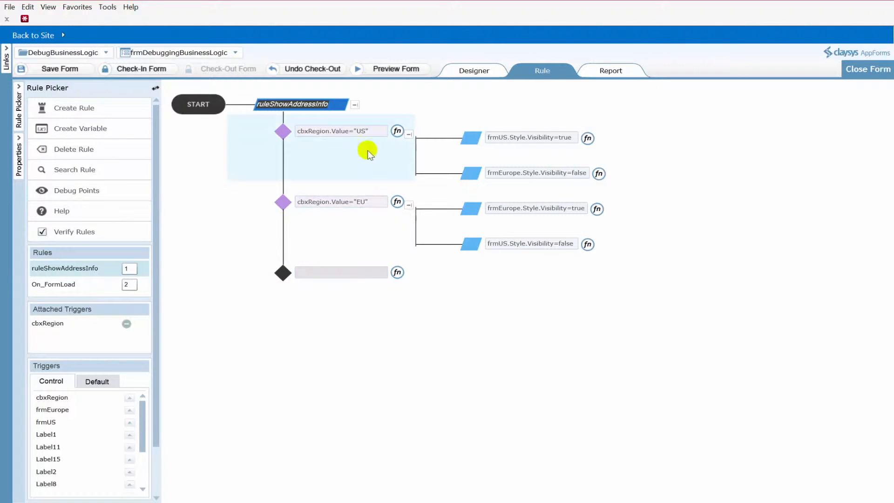
pyautogui.moveTo(377, 132); pyautogui.dragTo(285, 133)
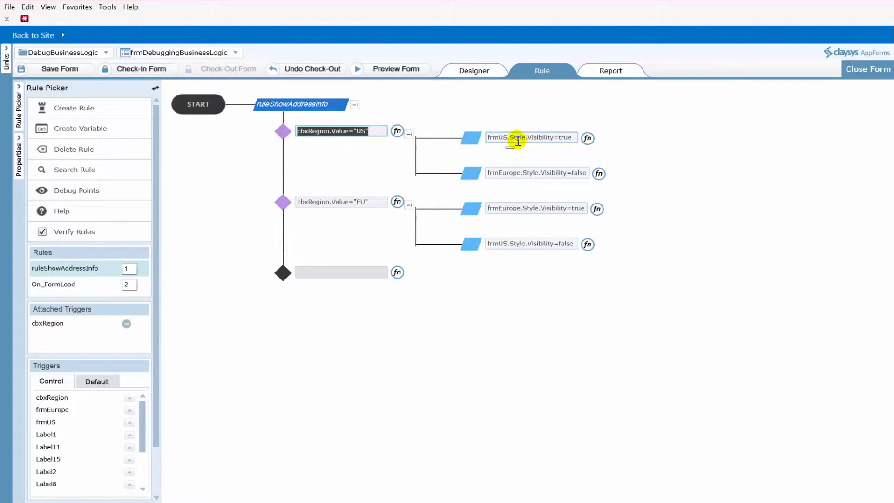
pyautogui.doubleClick(493, 137)
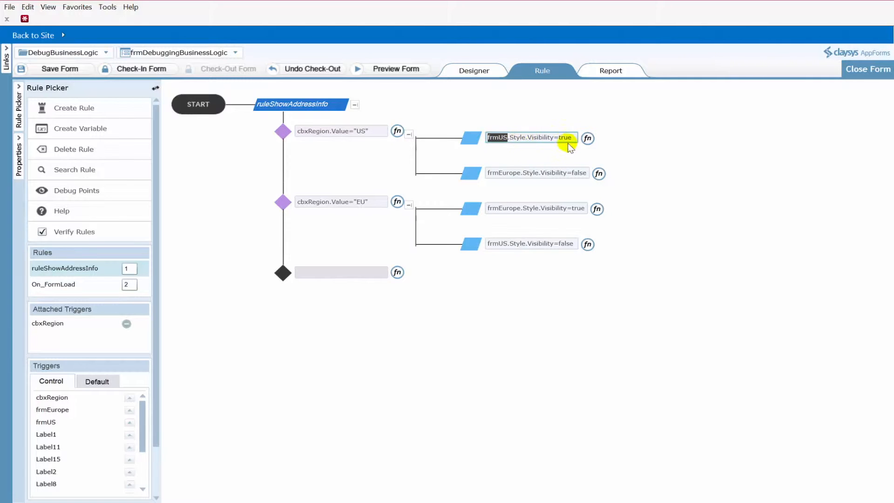
pyautogui.doubleClick(515, 173)
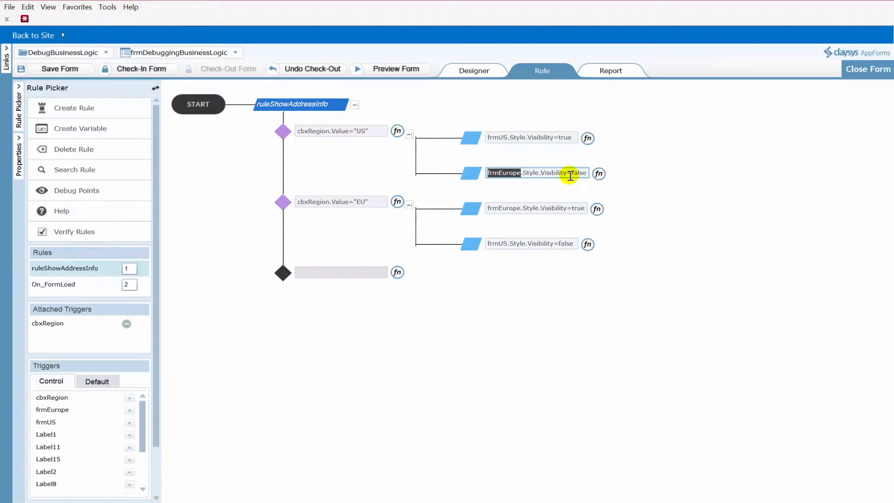
pyautogui.moveTo(373, 210); pyautogui.dragTo(294, 204)
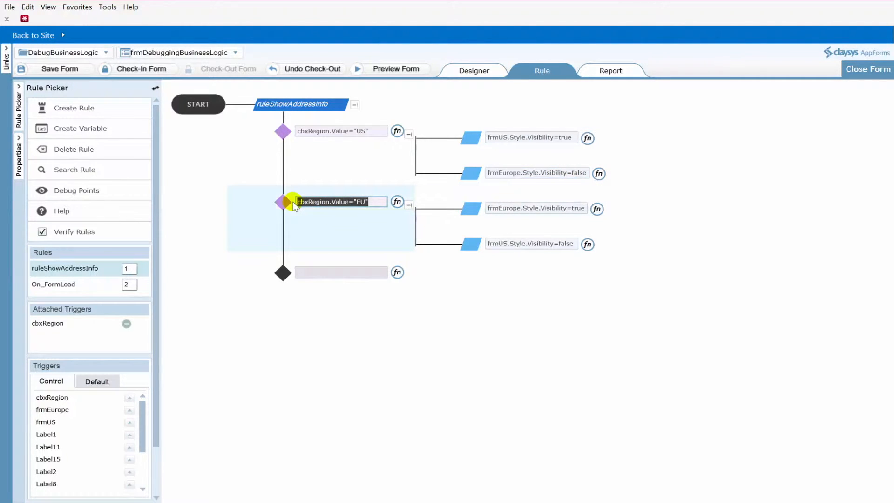
pyautogui.doubleClick(517, 209)
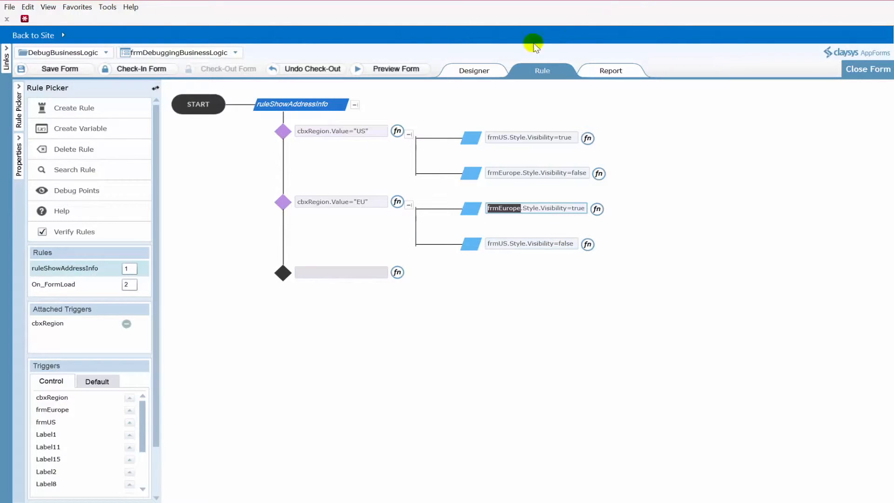
pyautogui.click(476, 71)
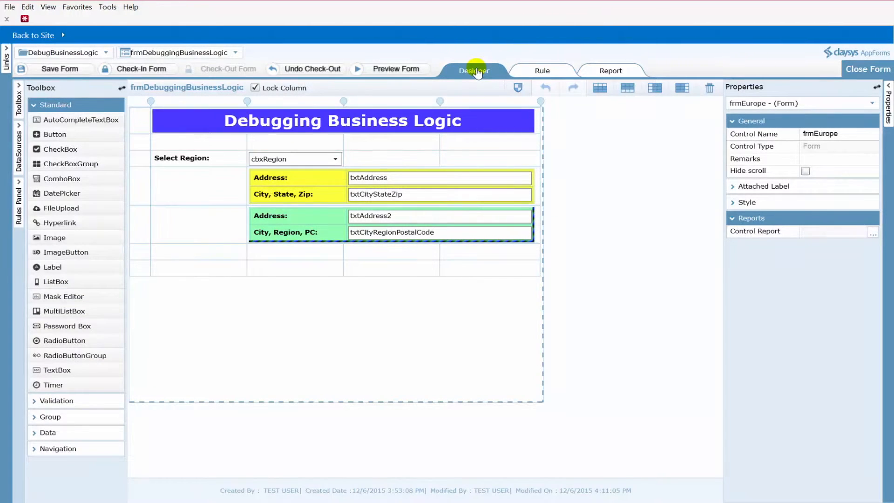
# Preview the form once more, pick US and then Europe in the region drop-down to see which address section appears, and close the preview
pyautogui.click(384, 69)
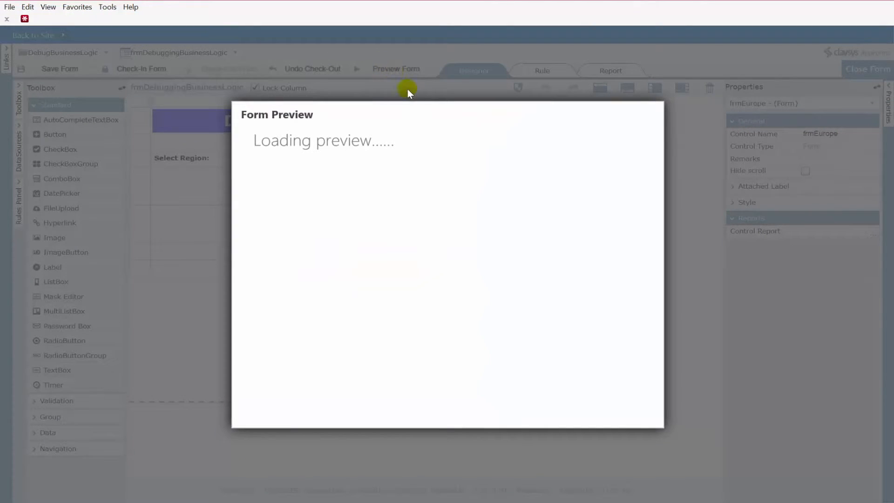
pyautogui.click(446, 182)
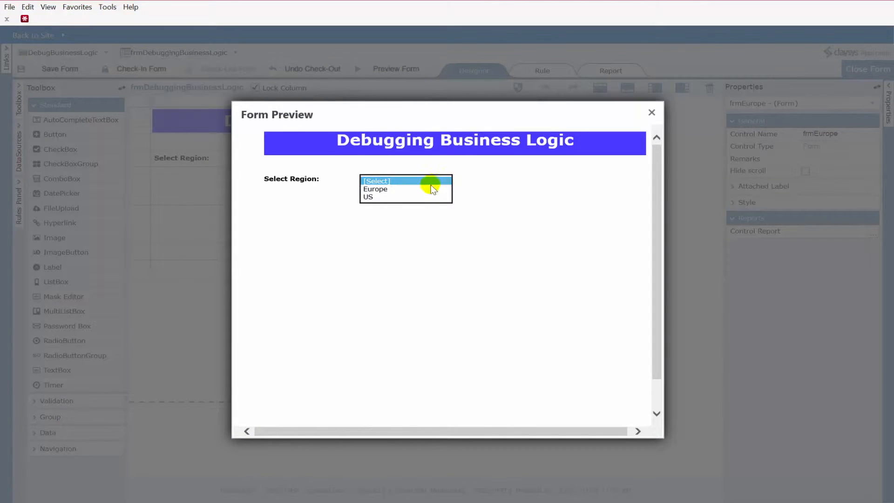
pyautogui.click(403, 197)
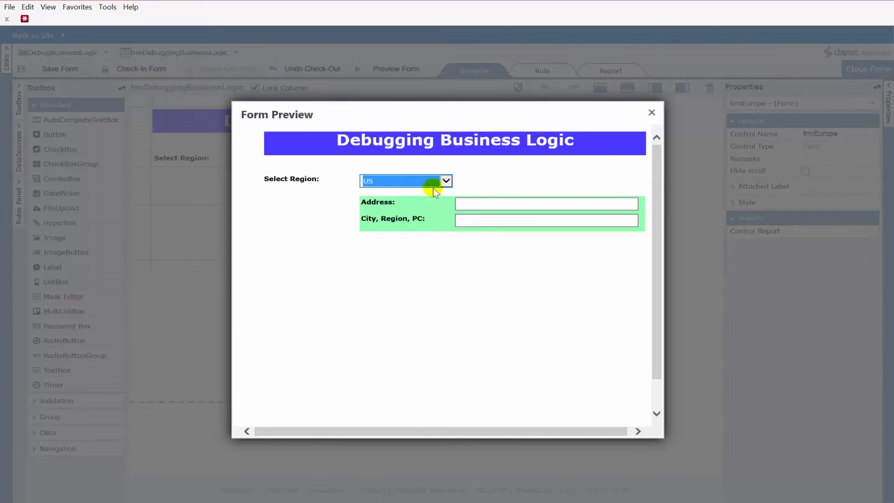
pyautogui.click(447, 182)
pyautogui.click(387, 176)
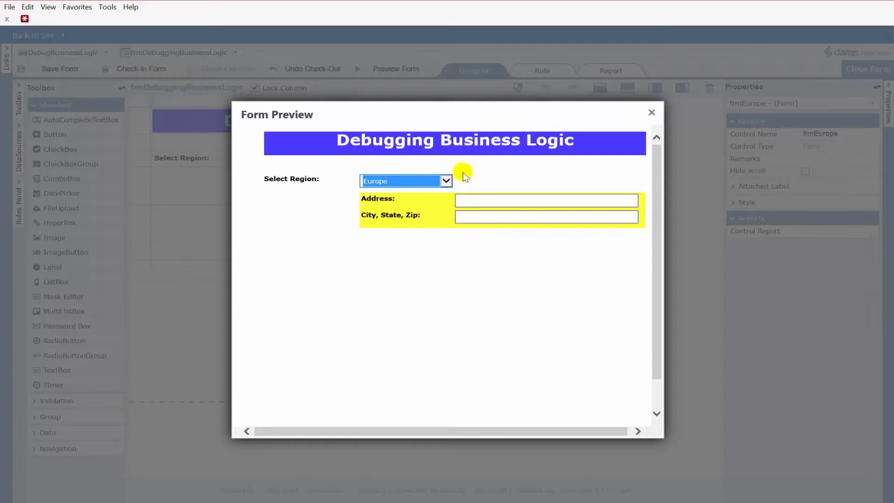
pyautogui.click(651, 113)
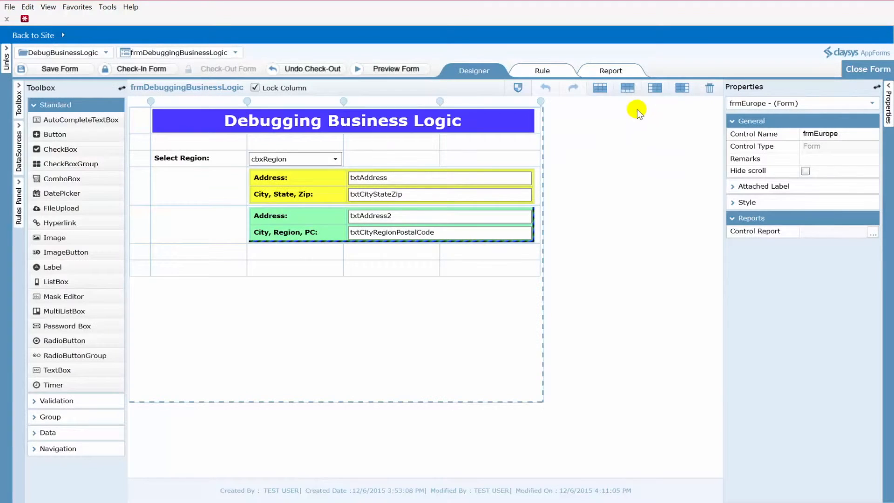
# Set a debug point on the ruleShowAddressInfo rule
pyautogui.click(547, 75)
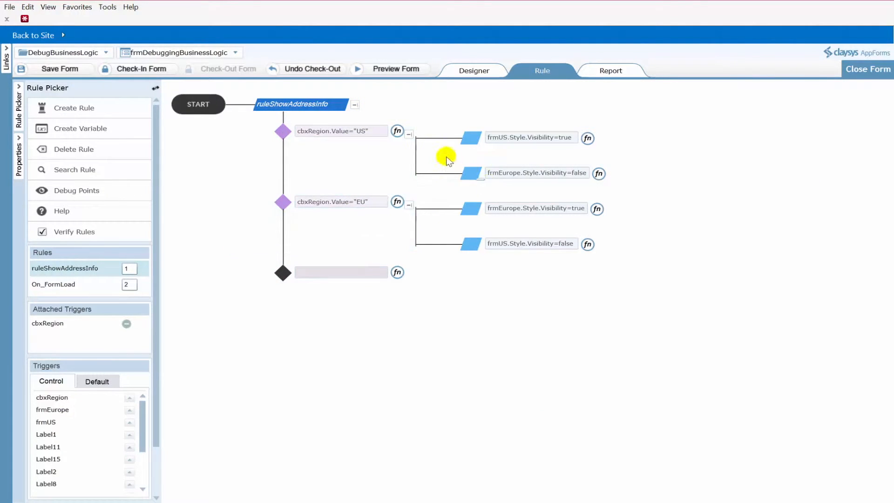
pyautogui.rightClick(306, 92)
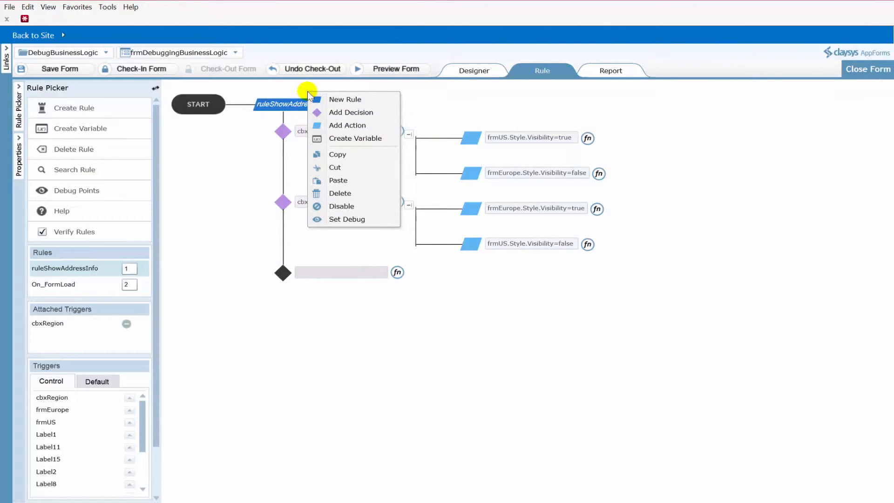
pyautogui.click(347, 220)
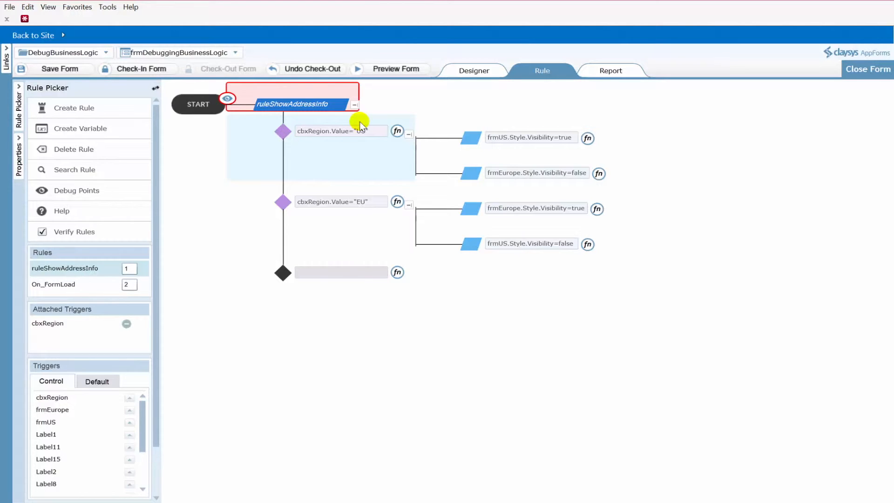
# Preview the form and select US in the region drop-down to start the rule debugger
pyautogui.click(399, 68)
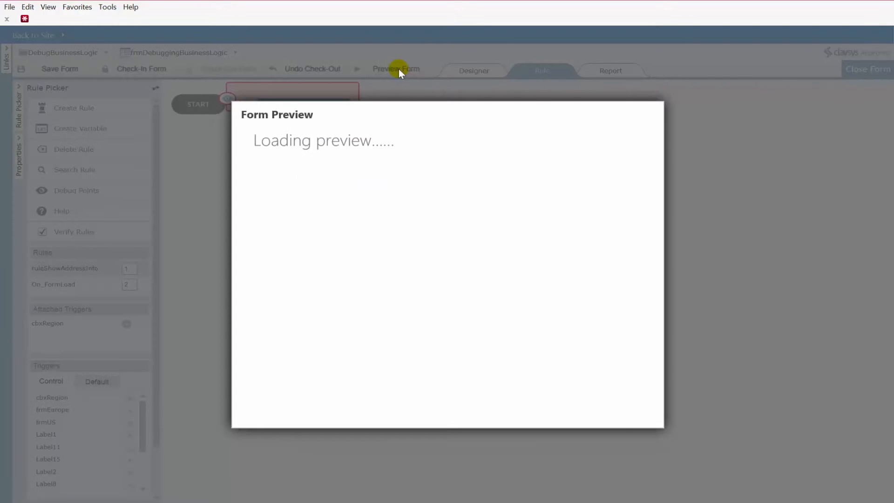
pyautogui.click(447, 182)
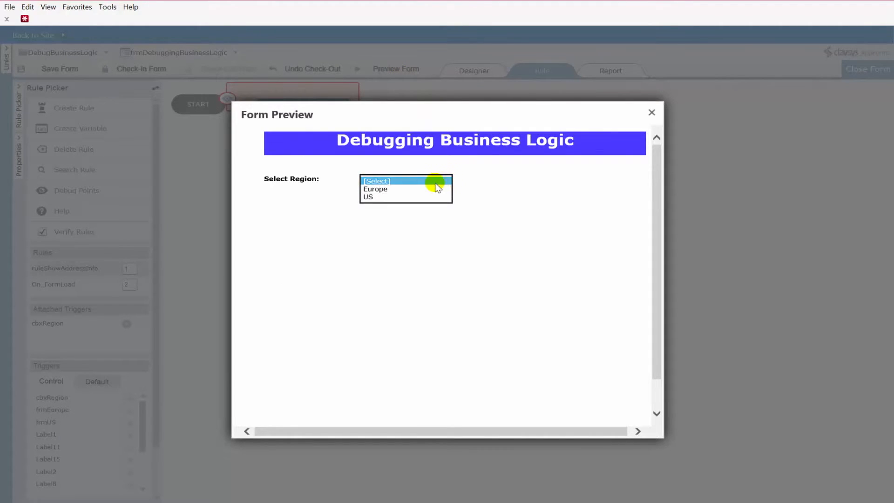
pyautogui.click(392, 196)
pyautogui.moveTo(447, 112); pyautogui.dragTo(440, 80)
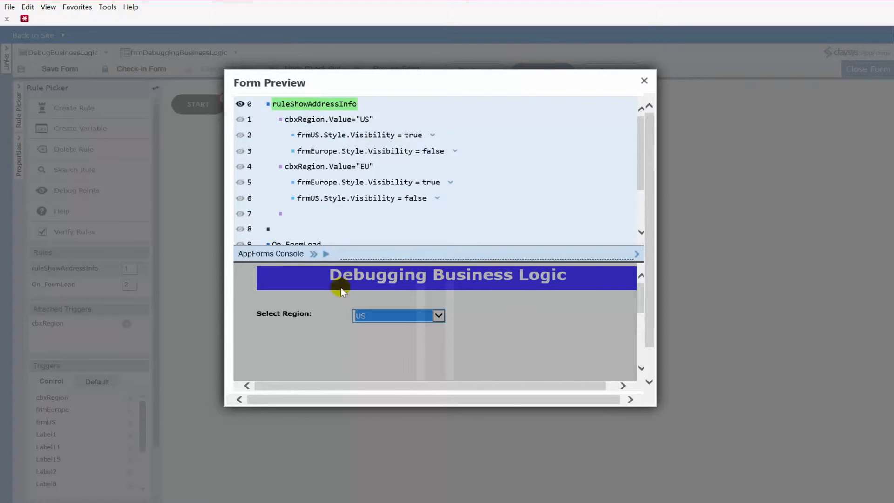
# Toggle the debug markers beside rule lines 6 and 0 in the debugger listing
pyautogui.moveTo(651, 246)
pyautogui.mouseDown()
pyautogui.moveTo(651, 267)
pyautogui.moveTo(652, 238)
pyautogui.mouseUp()
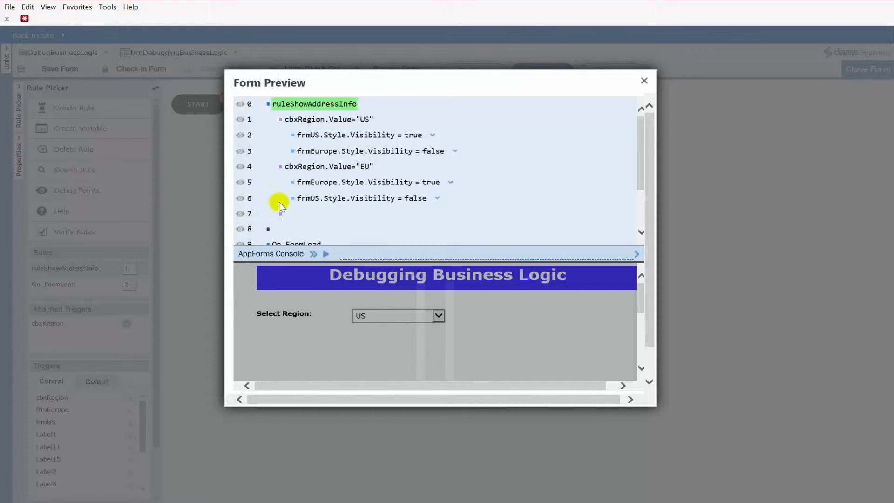
pyautogui.click(241, 199)
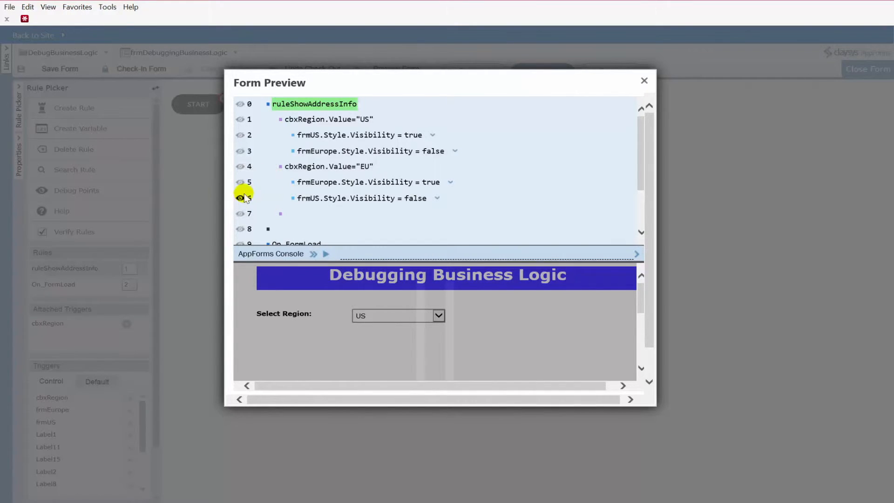
pyautogui.click(240, 103)
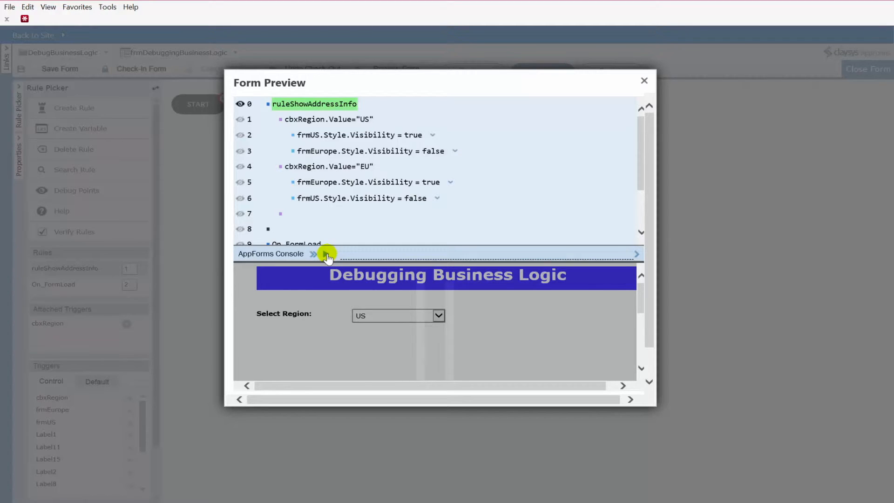
# Step through the rule to the US condition and highlight its result in the console
pyautogui.moveTo(338, 82); pyautogui.dragTo(448, 73)
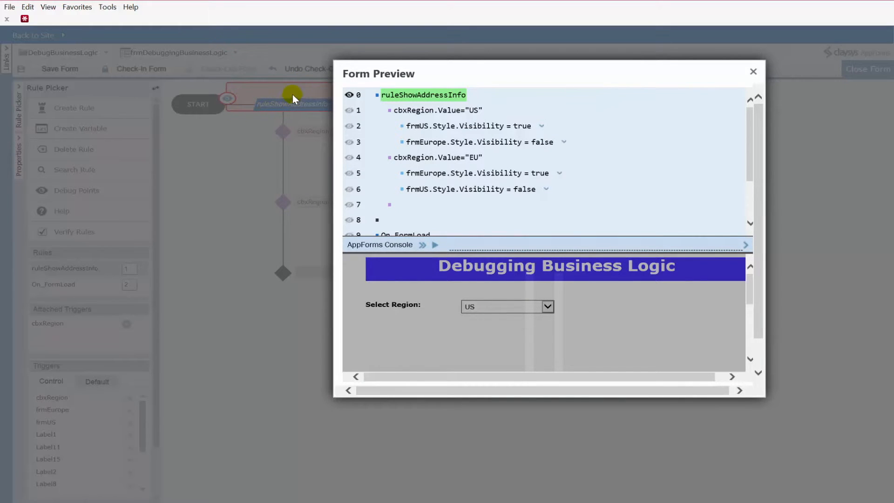
pyautogui.moveTo(495, 71); pyautogui.dragTo(486, 70)
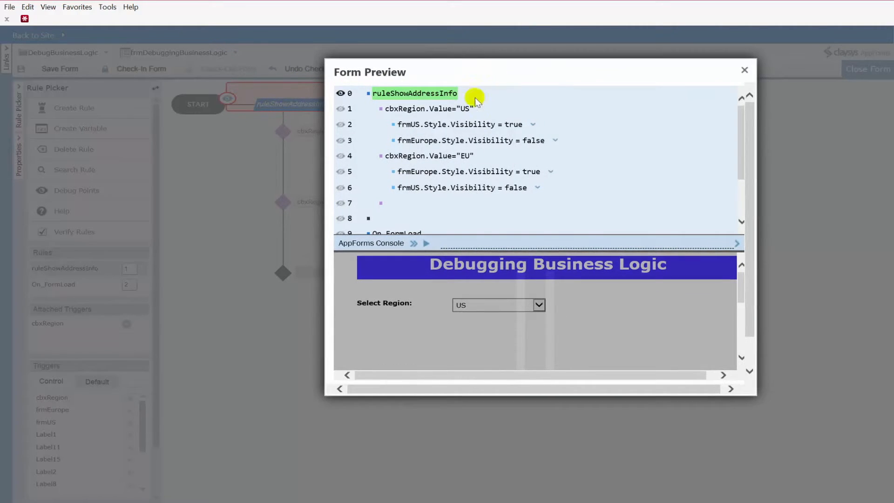
pyautogui.click(413, 244)
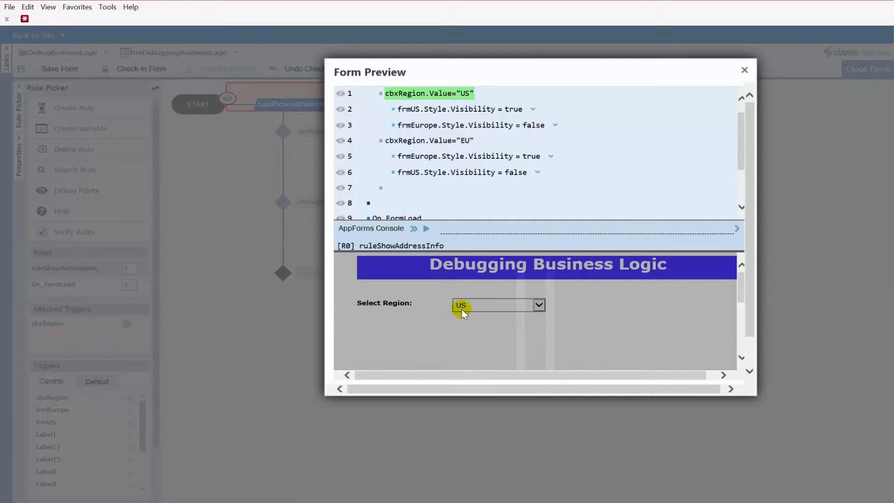
pyautogui.click(414, 228)
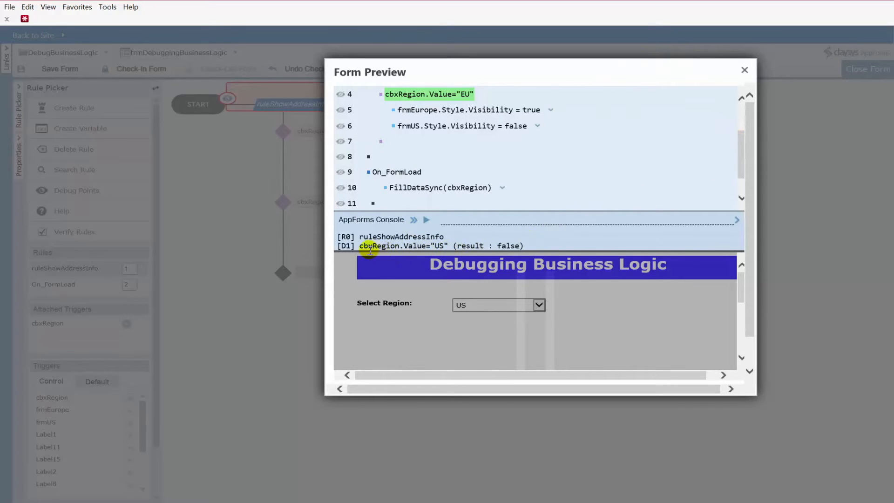
pyautogui.moveTo(360, 245); pyautogui.dragTo(522, 244)
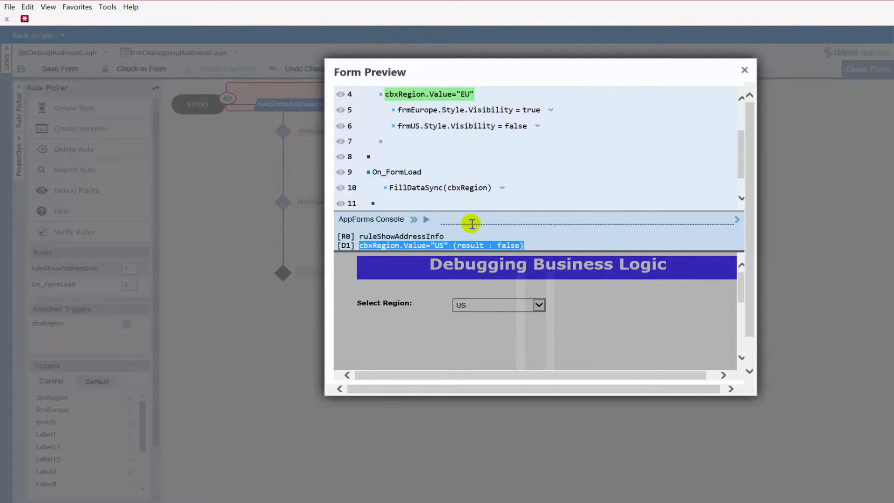
# Step on to the EU condition and highlight its result line in the console
pyautogui.click(413, 222)
pyautogui.click(413, 222)
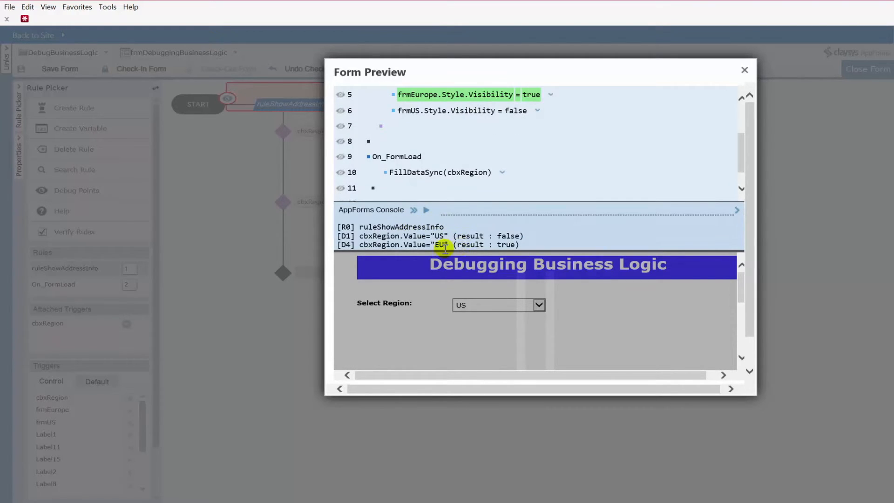
pyautogui.moveTo(360, 245); pyautogui.dragTo(522, 243)
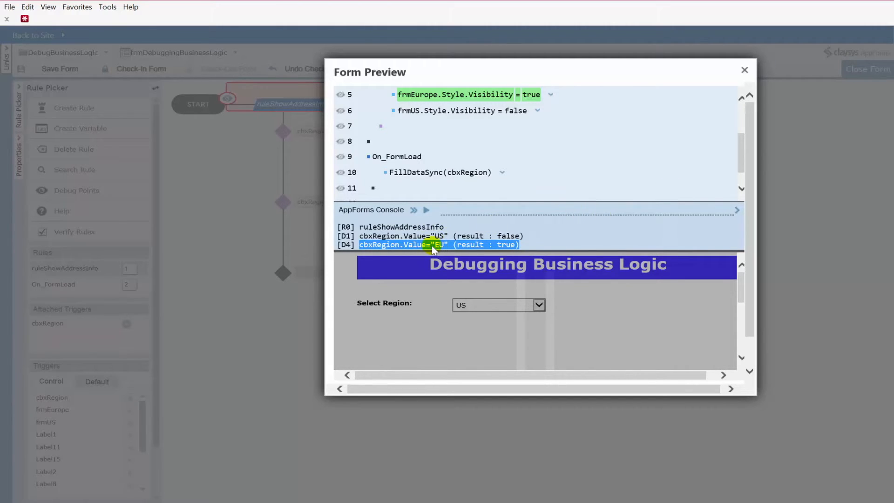
# Step through the remaining visibility actions until the rule finishes, and close the preview
pyautogui.moveTo(438, 100)
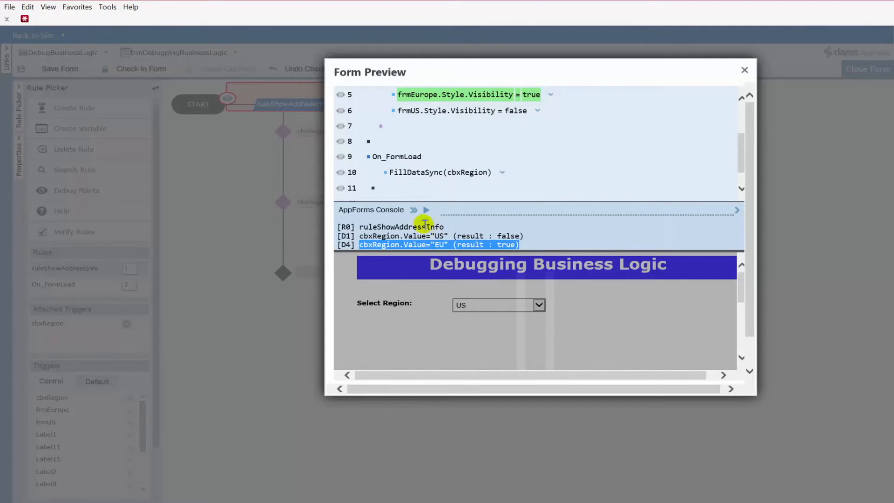
pyautogui.click(413, 210)
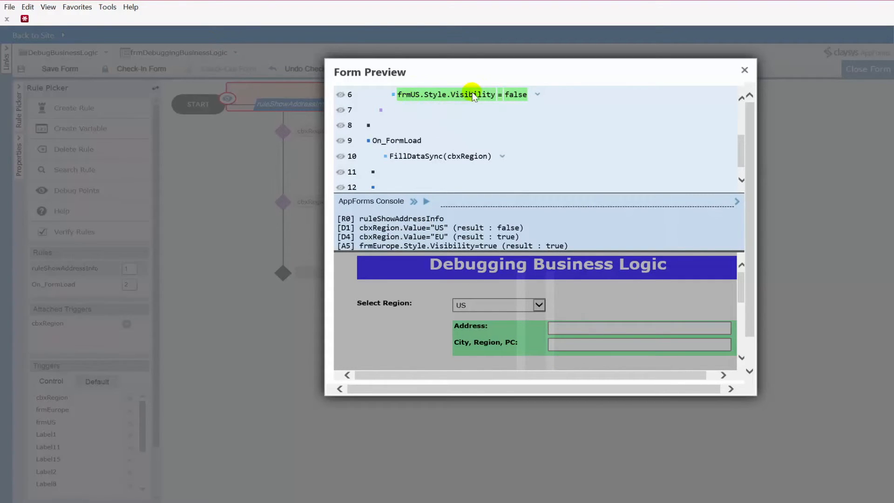
pyautogui.click(414, 203)
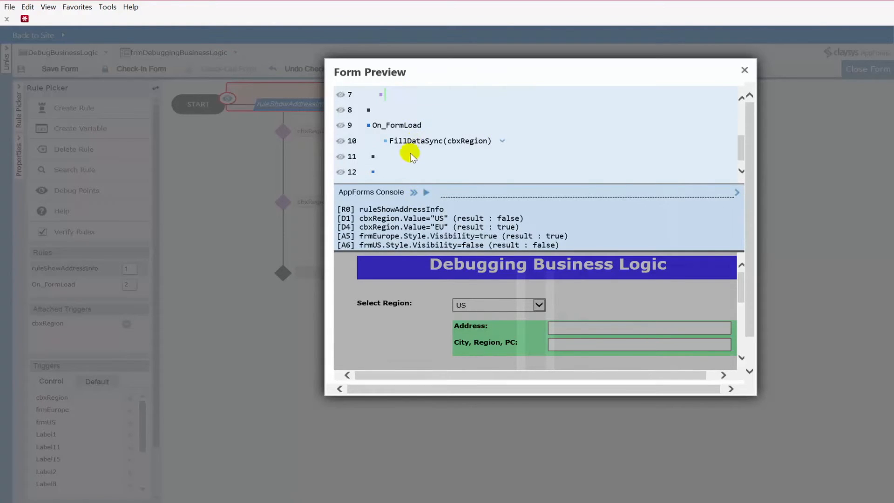
pyautogui.click(430, 191)
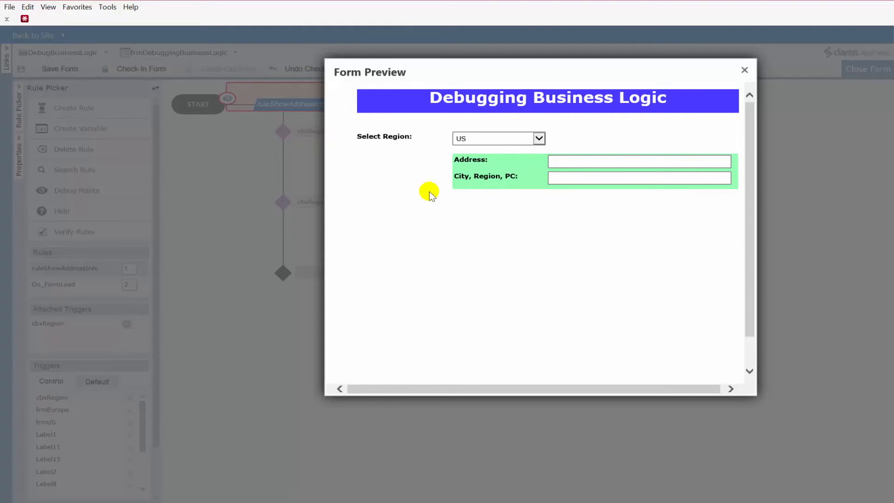
pyautogui.moveTo(557, 69); pyautogui.dragTo(496, 73)
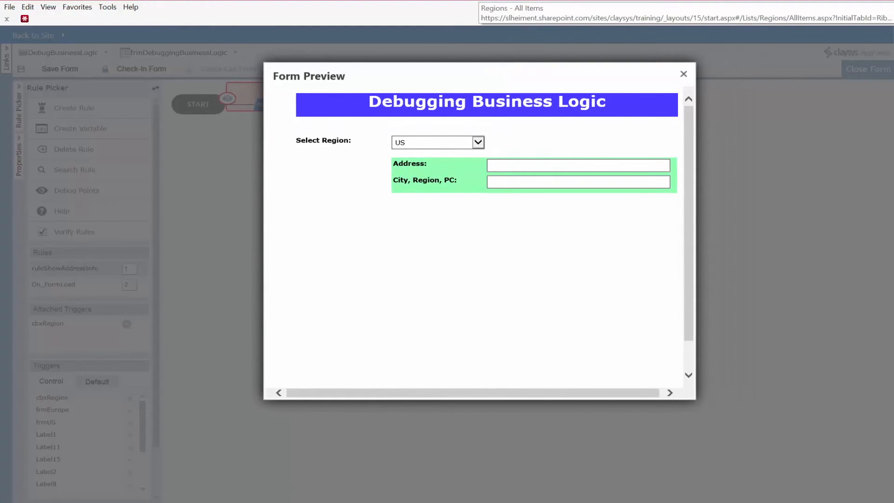
pyautogui.click(683, 73)
# Open the cbxRegion drop-down's data source items wizard to review its value and display member columns, then close it
pyautogui.click(475, 70)
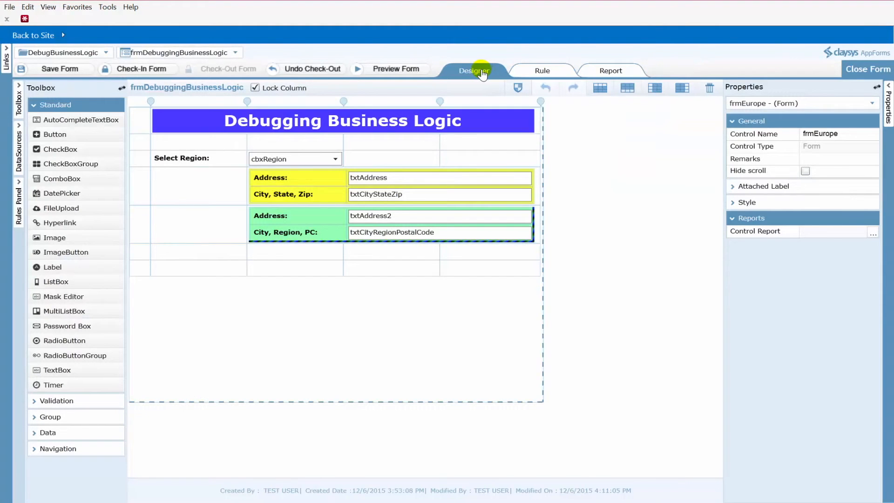
pyautogui.click(313, 160)
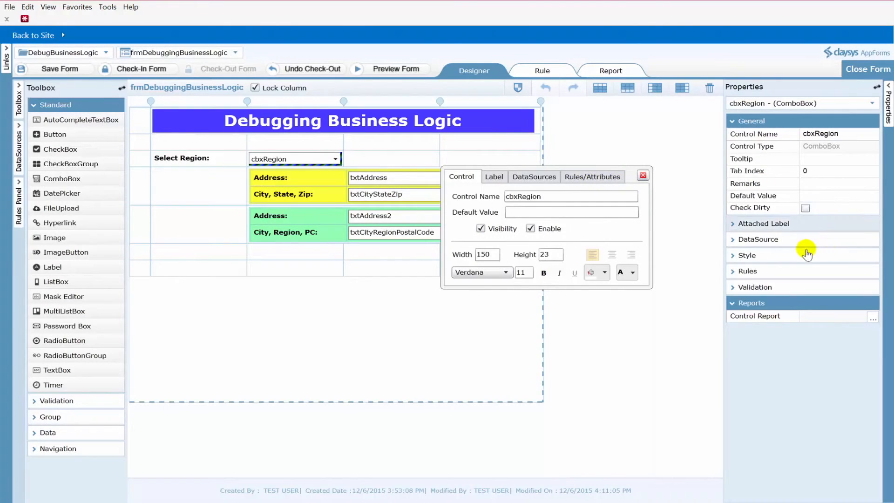
pyautogui.click(805, 239)
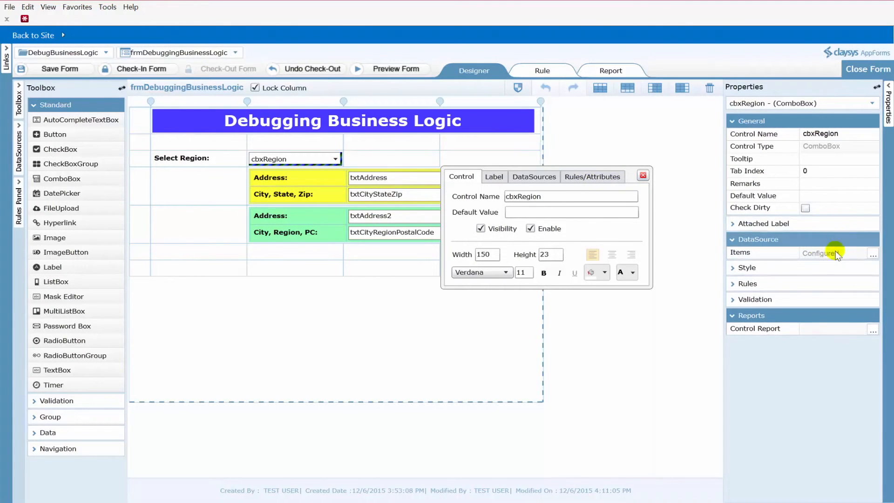
pyautogui.click(872, 253)
pyautogui.click(325, 306)
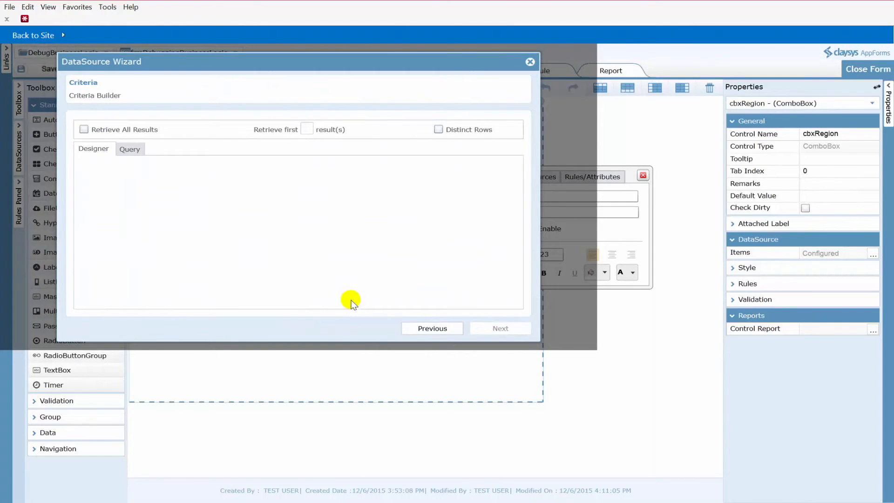
pyautogui.click(500, 326)
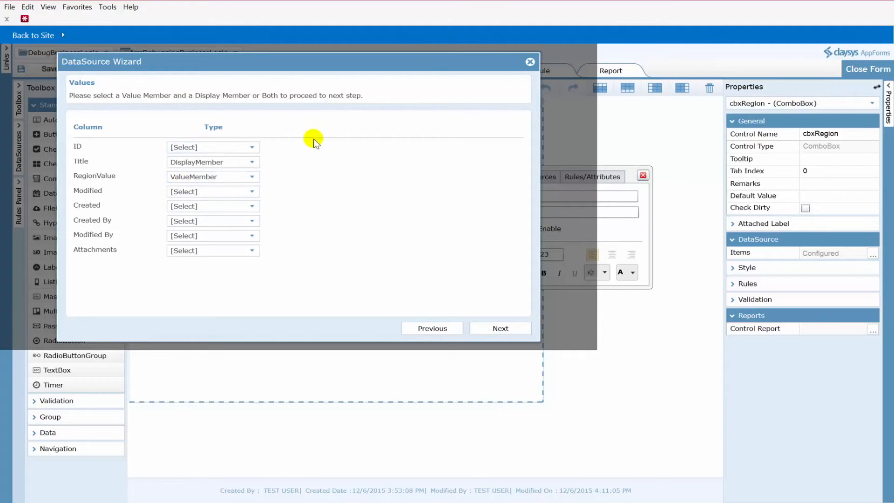
pyautogui.click(530, 64)
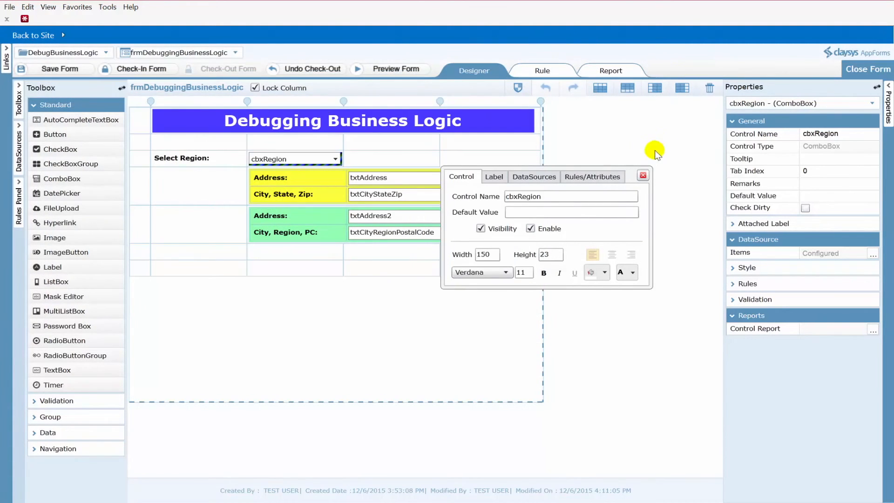
pyautogui.click(644, 176)
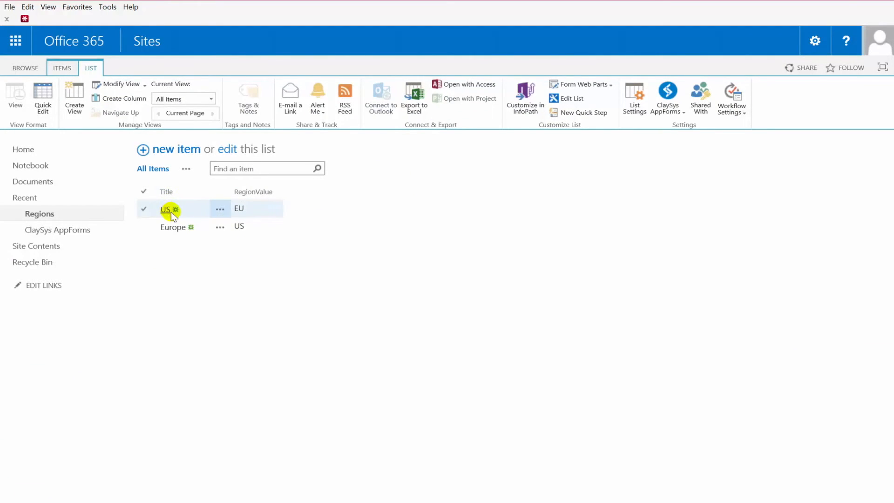
# Edit the US item in the Regions list and set its RegionValue to US, then save it
pyautogui.click(223, 212)
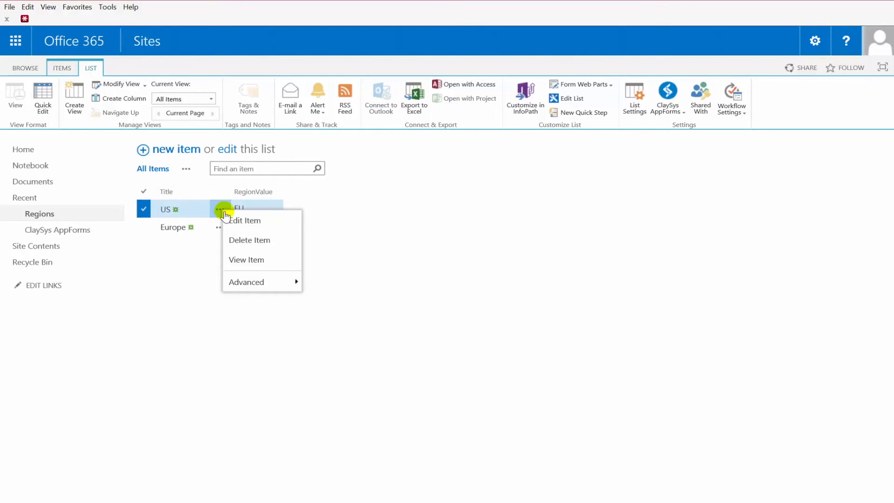
pyautogui.click(251, 219)
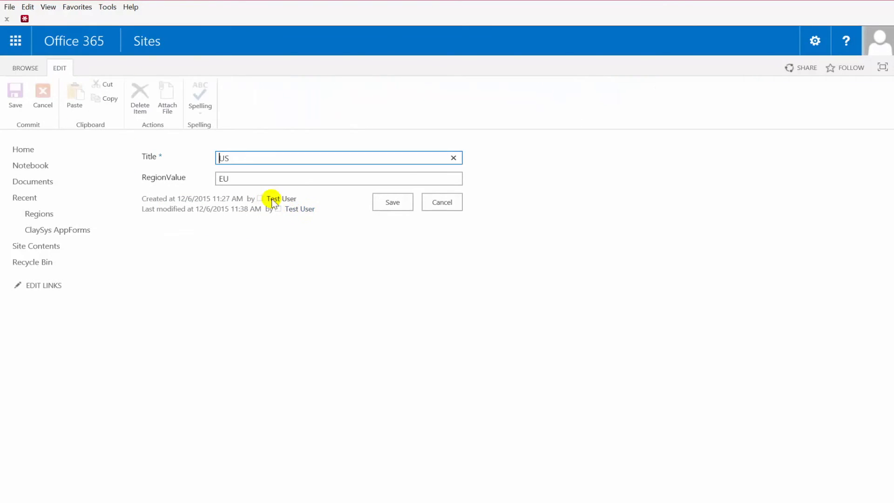
pyautogui.doubleClick(222, 180)
pyautogui.press('BackSpace')
pyautogui.write('US')
pyautogui.click(388, 203)
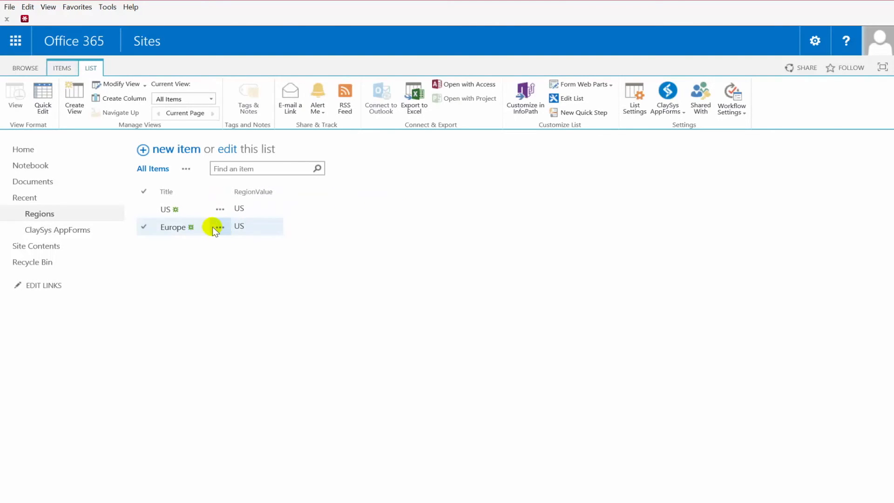
# Edit the Europe item in the Regions list and set its RegionValue to EU, then save it
pyautogui.click(218, 229)
pyautogui.click(219, 228)
pyautogui.click(235, 239)
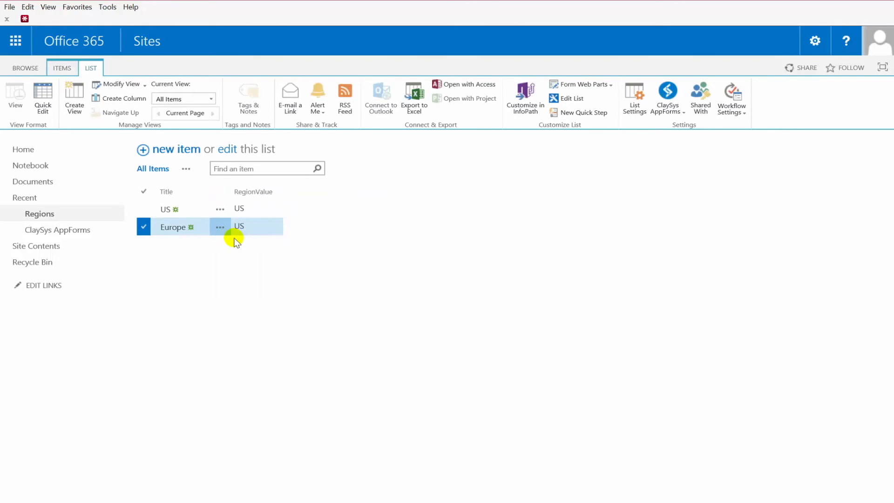
pyautogui.press('Tab')
pyautogui.write('EU')
pyautogui.click(390, 202)
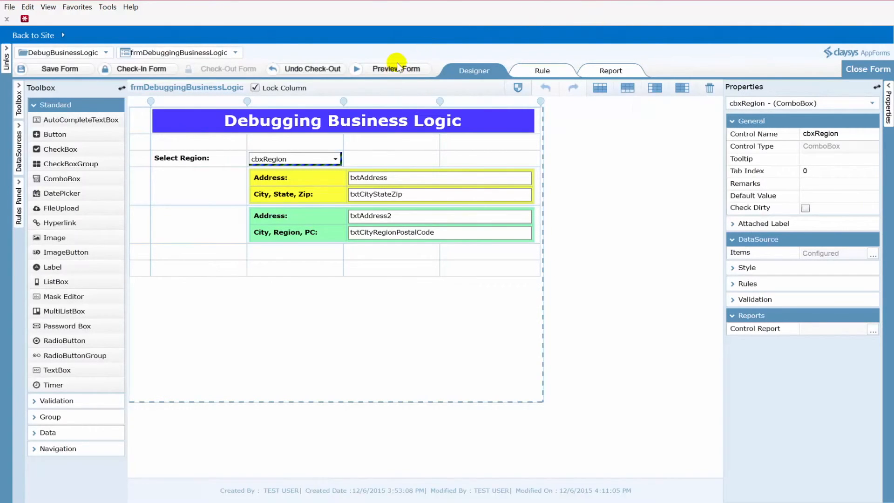
# Preview the form and select US in the Select Region drop-down
pyautogui.click(397, 67)
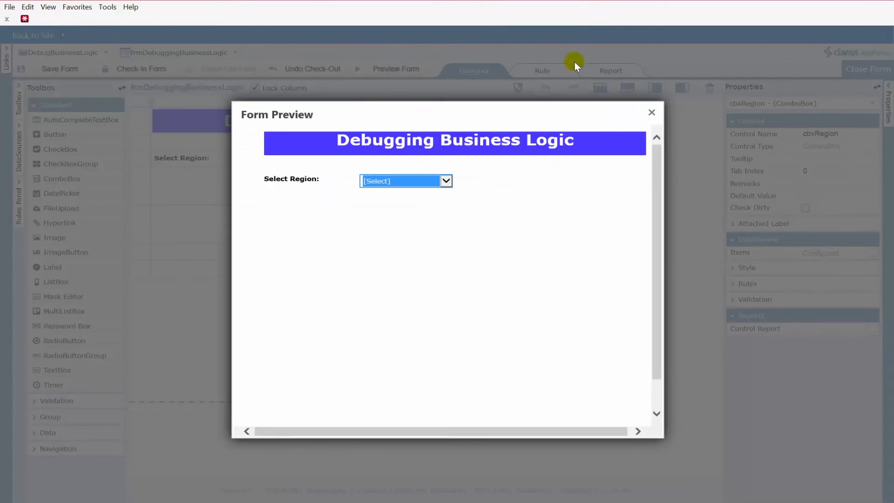
pyautogui.moveTo(469, 99); pyautogui.dragTo(468, 95)
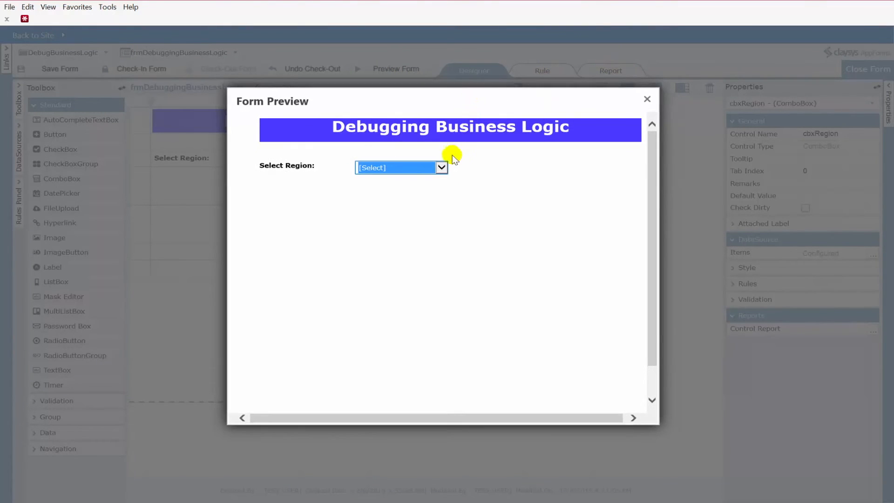
pyautogui.click(442, 169)
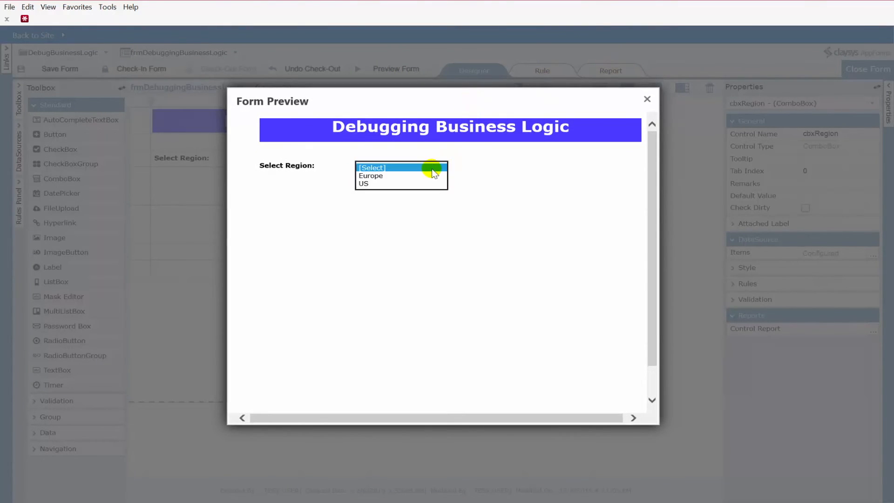
pyautogui.click(382, 185)
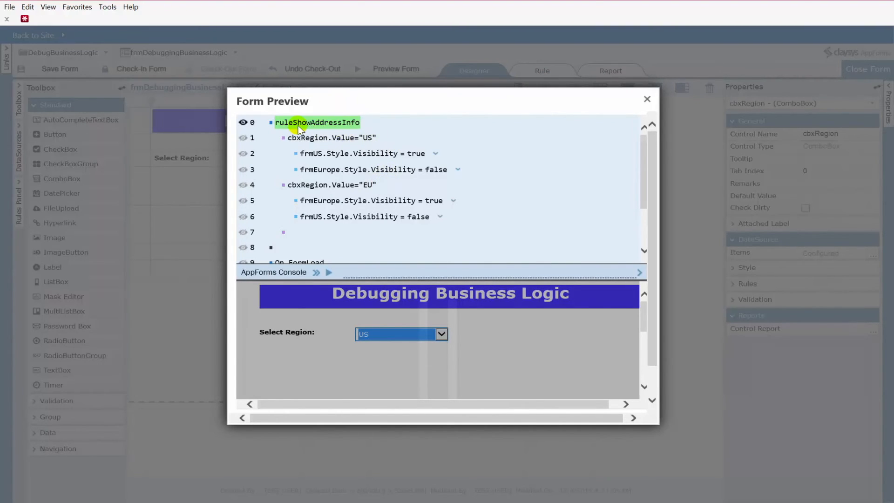
# Step through the debug rule past the US condition and its two visibility actions
pyautogui.click(317, 274)
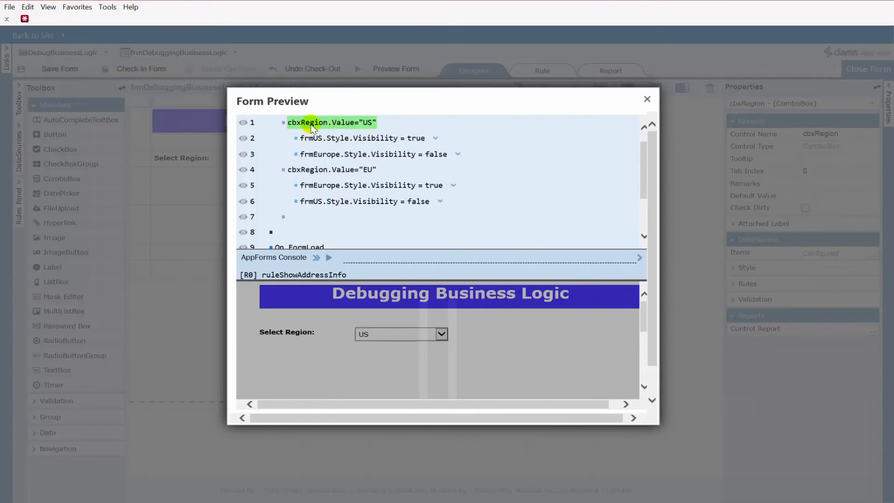
pyautogui.click(317, 258)
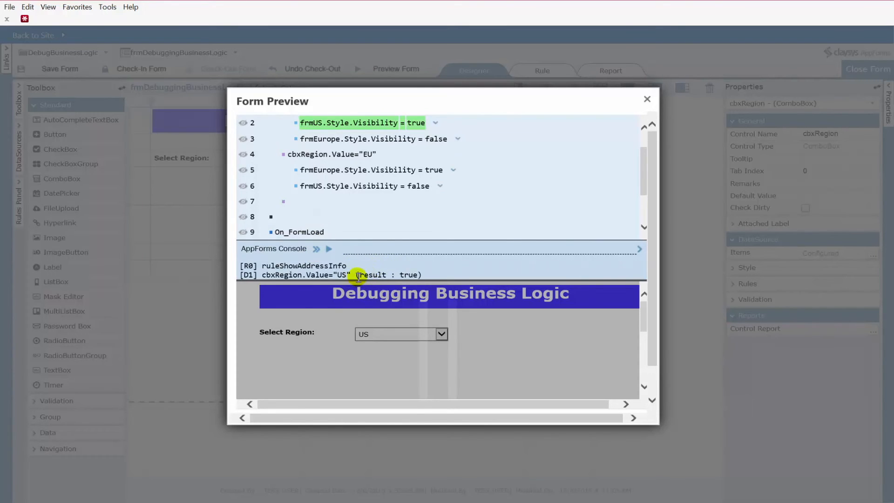
pyautogui.click(315, 252)
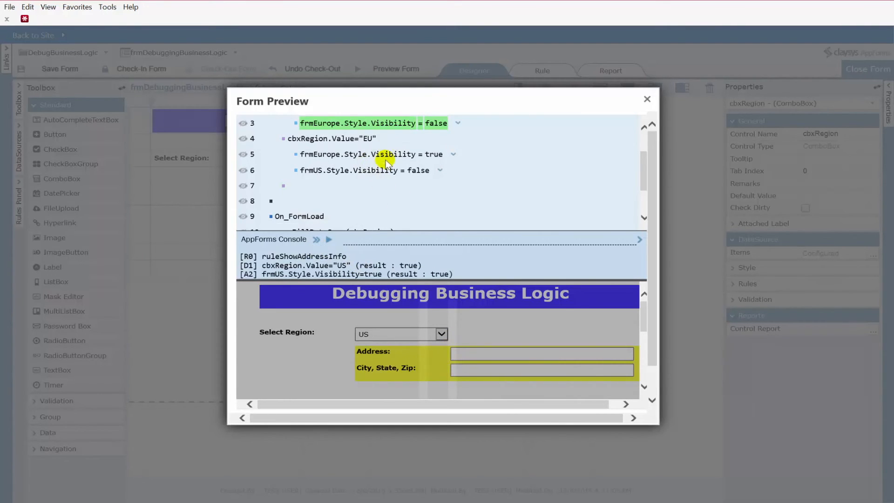
pyautogui.click(316, 240)
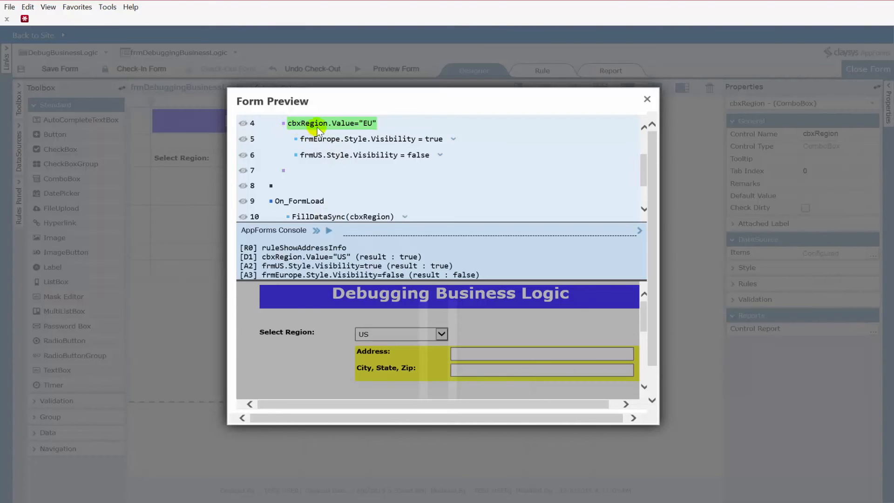
# Step on to the EU condition, highlight its result in the console, and run the rule to completion
pyautogui.click(316, 230)
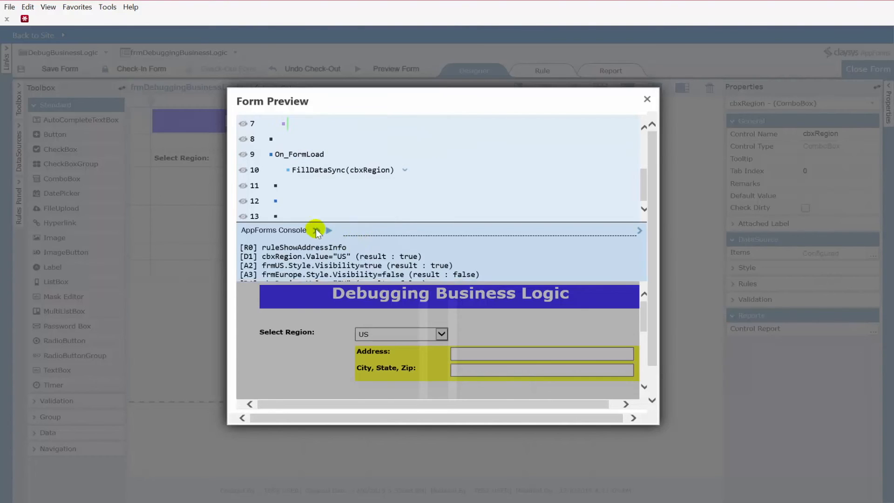
pyautogui.moveTo(360, 275); pyautogui.dragTo(421, 275)
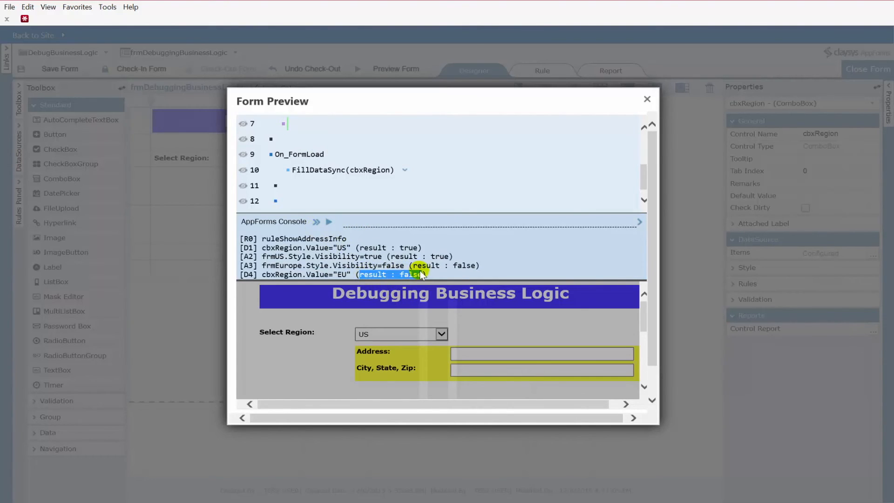
pyautogui.click(330, 222)
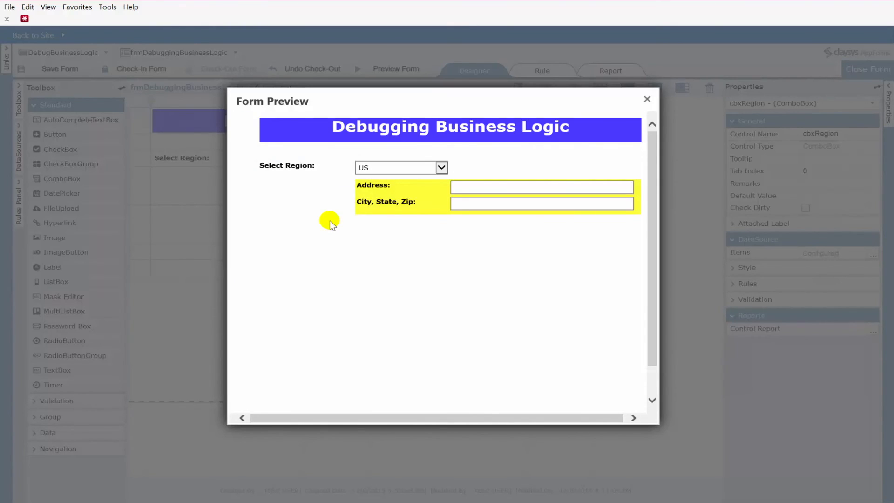